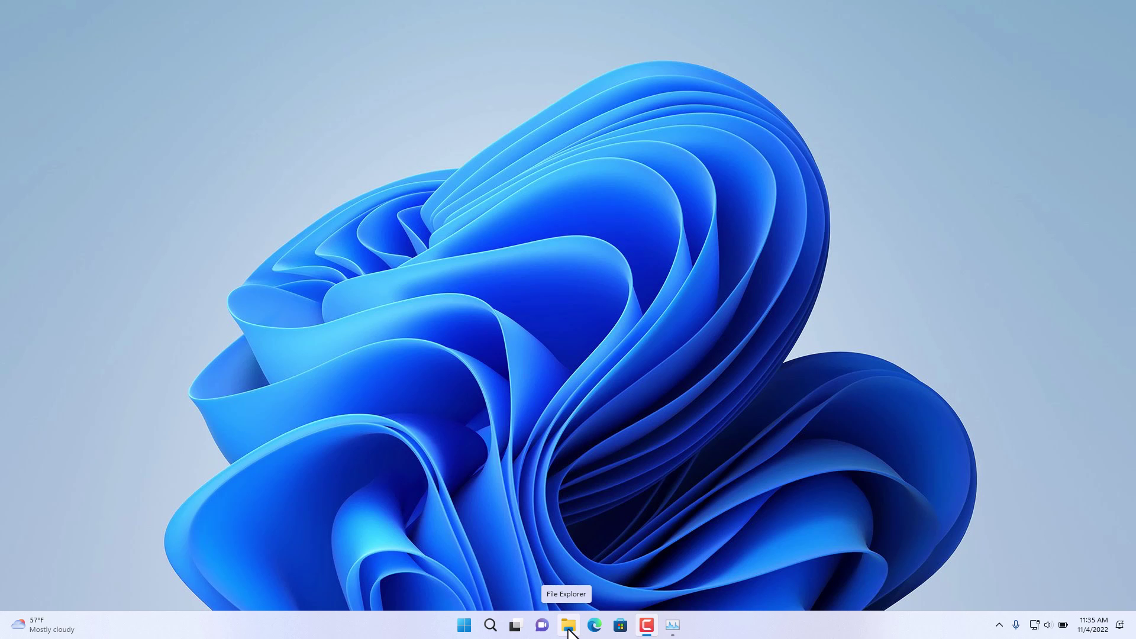
Launch File Explorer from the taskbar icon.
click(570, 625)
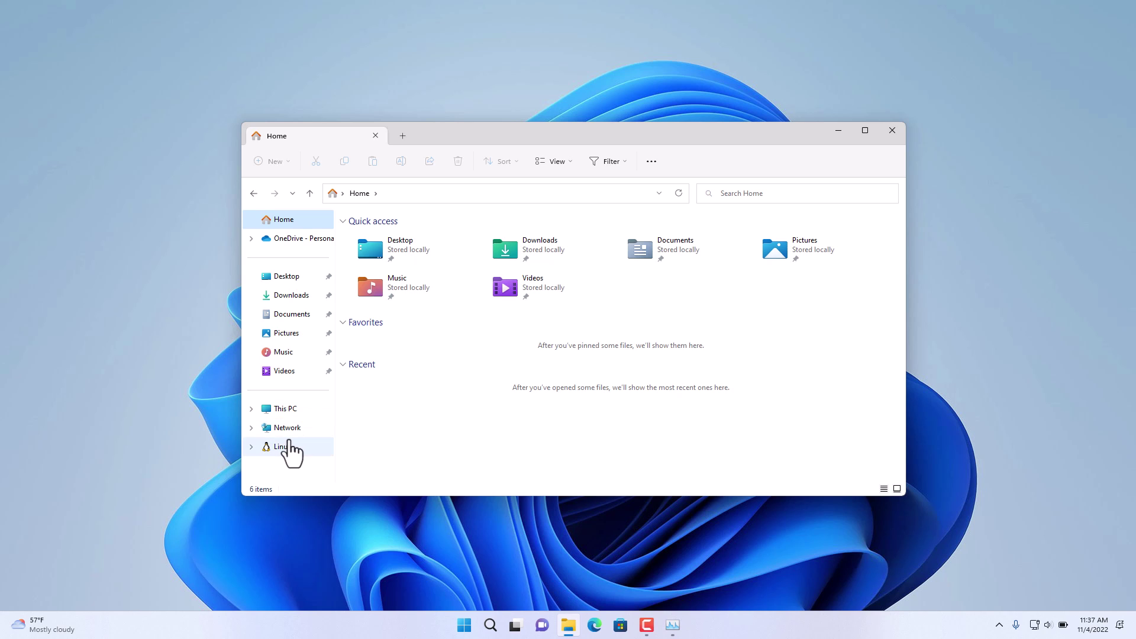
Browse the 11 items on Local Disk (C:) from This PC, then return Home.
click(287, 409)
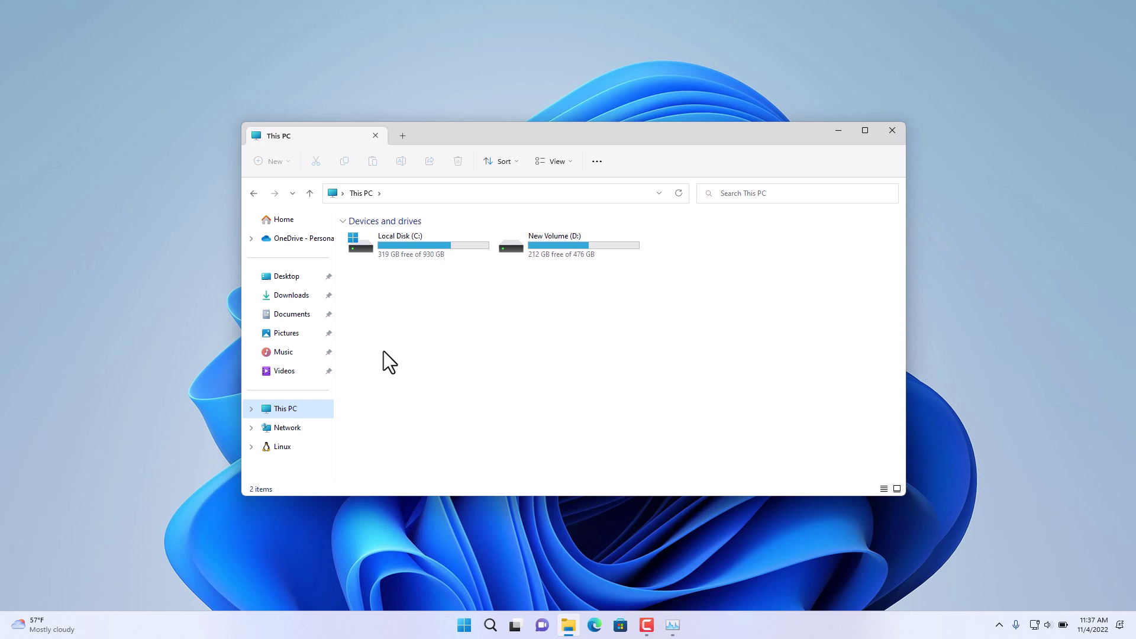
mouse_move(417, 244)
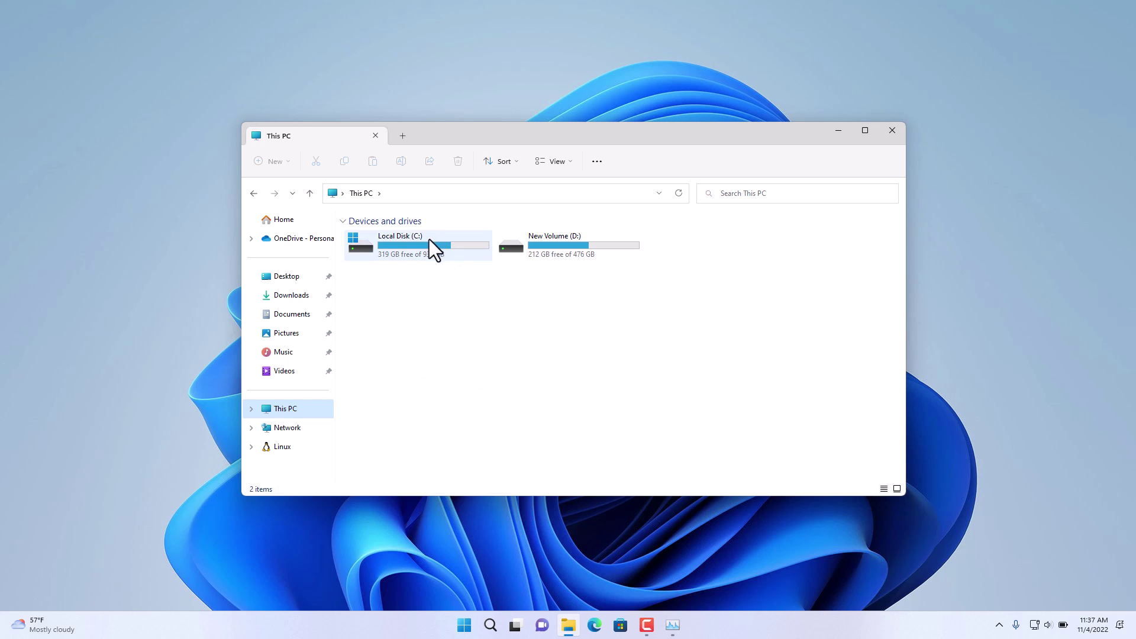
double_click(398, 241)
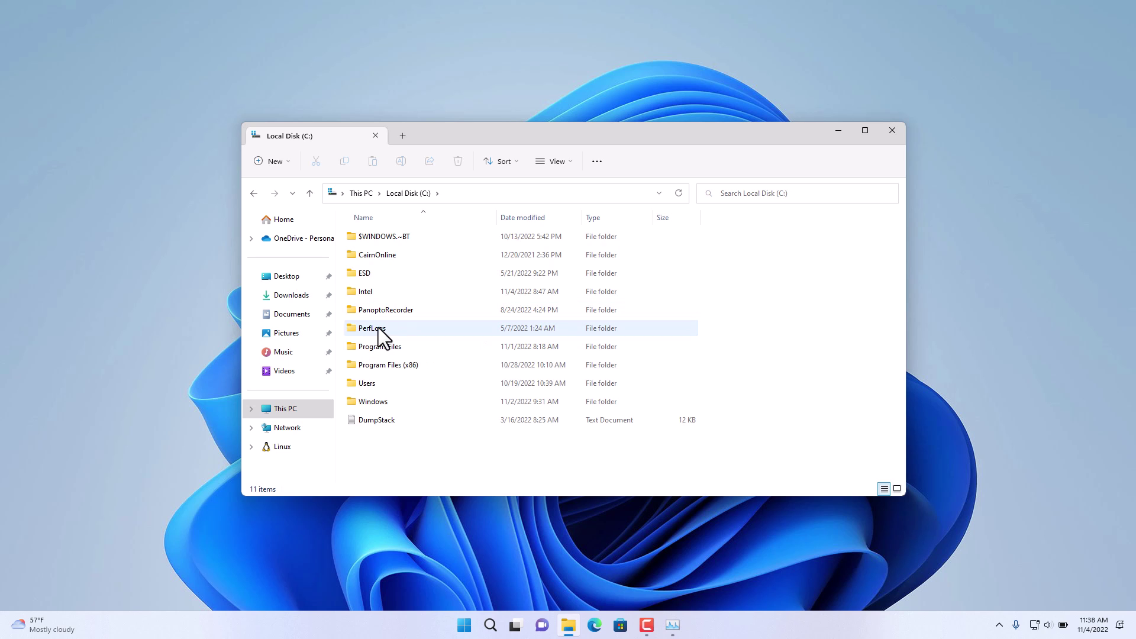
key(alt+Home)
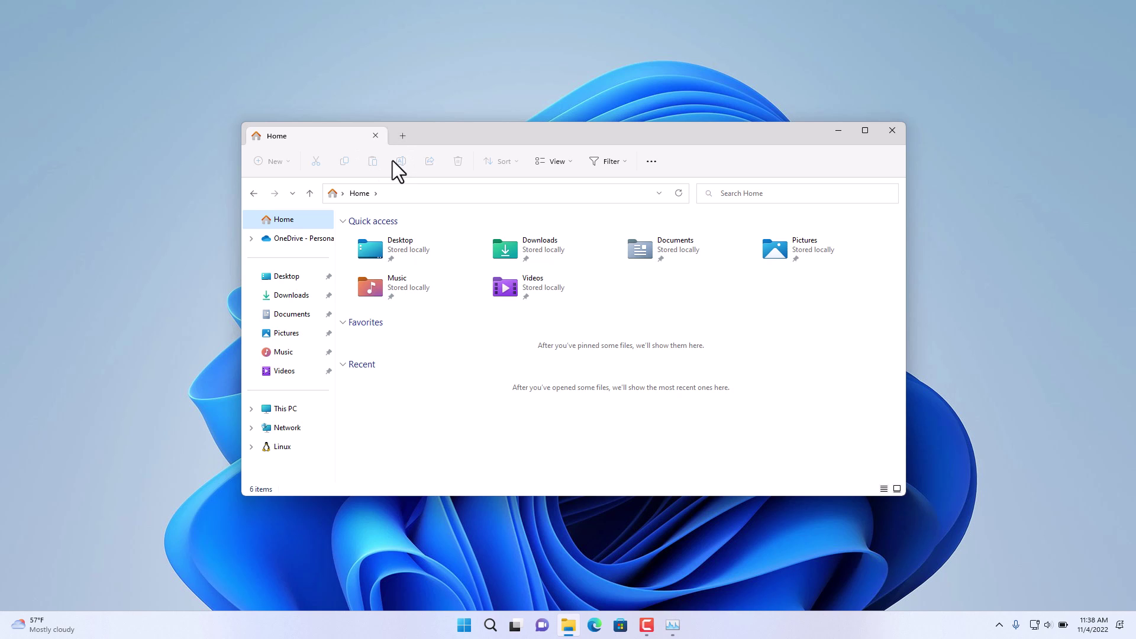
Add a second Explorer tab and show the empty Downloads folder in the first tab.
click(402, 137)
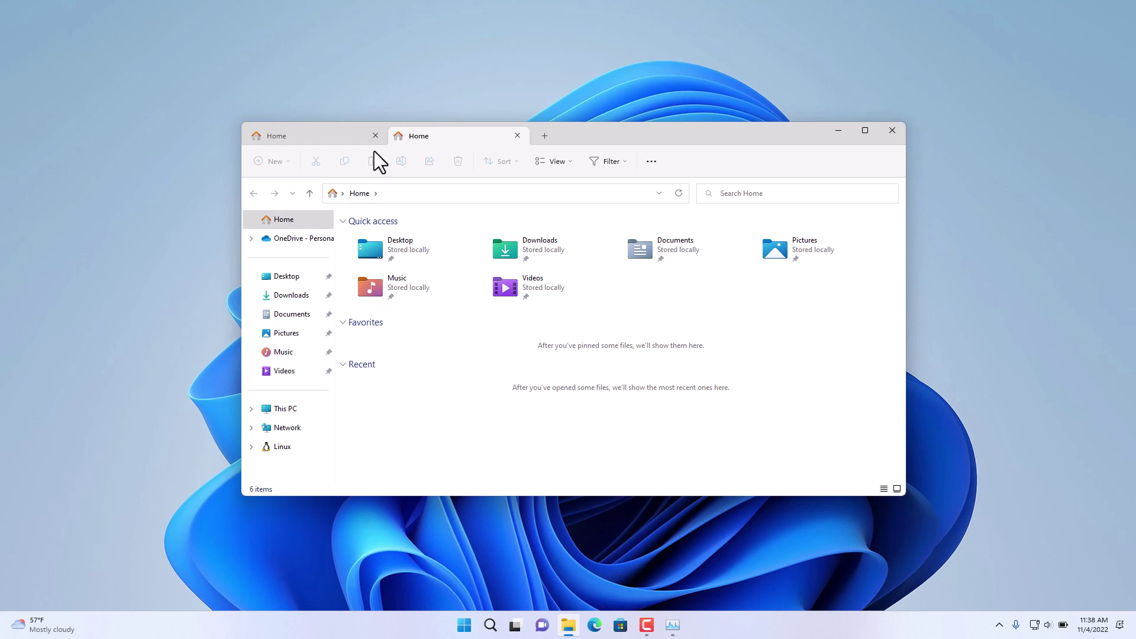
click(308, 136)
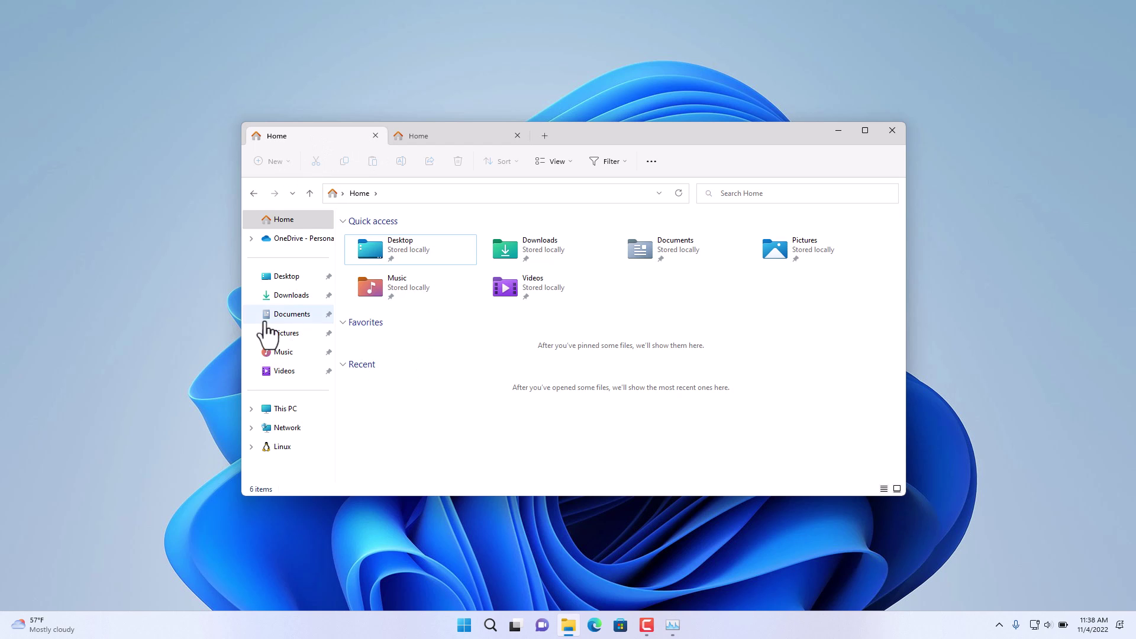
click(292, 295)
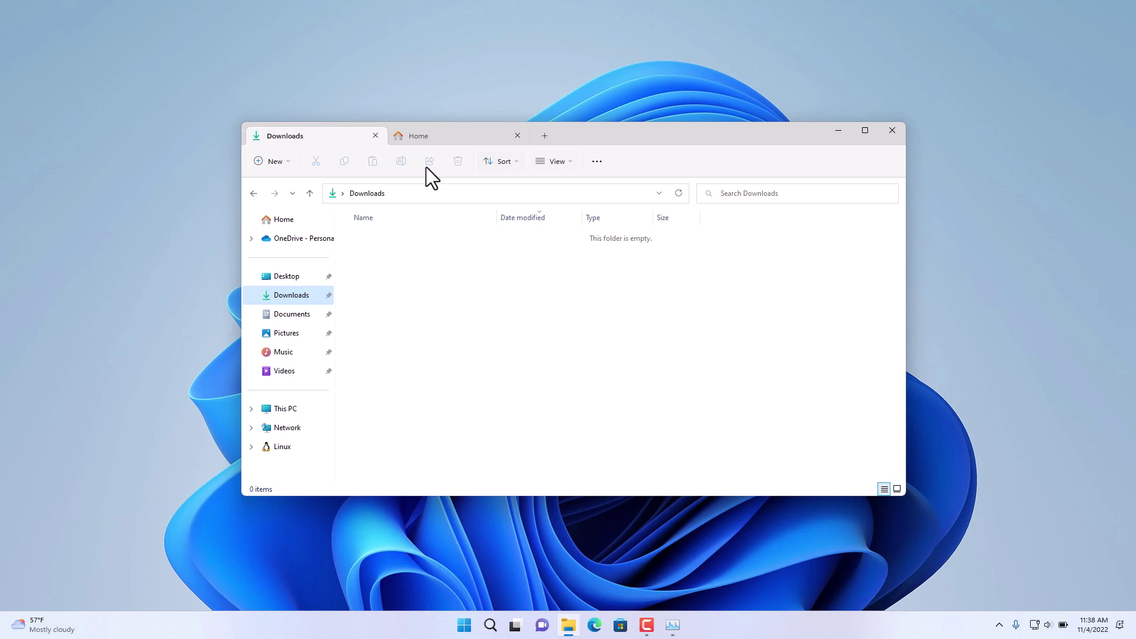
Create a folder named 'My New Folder' in Downloads and open it.
click(278, 163)
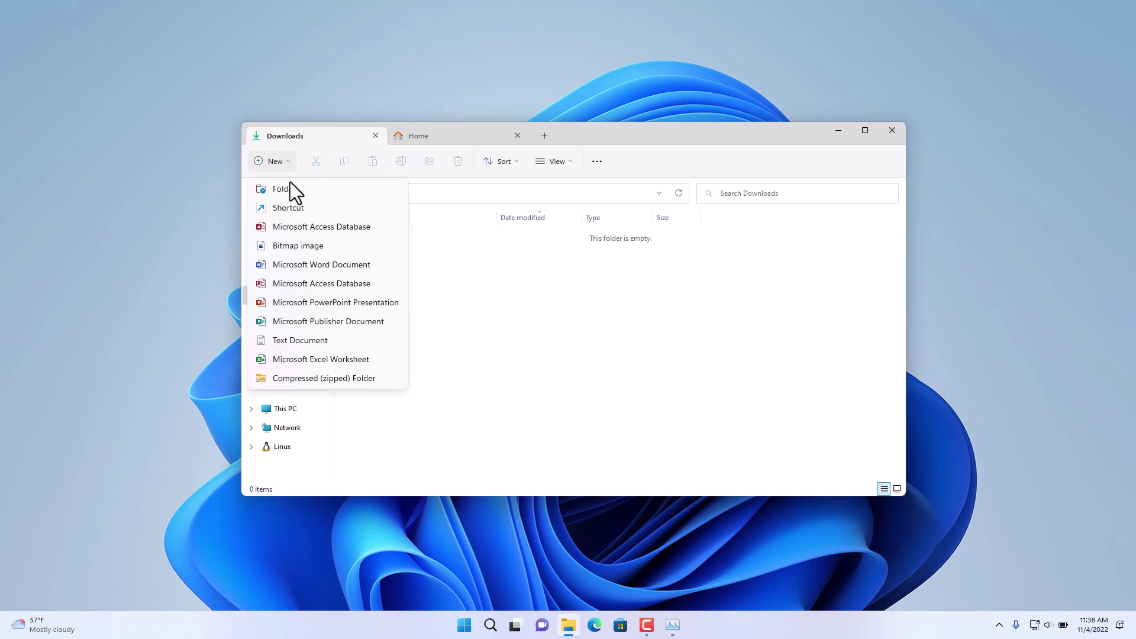
click(299, 189)
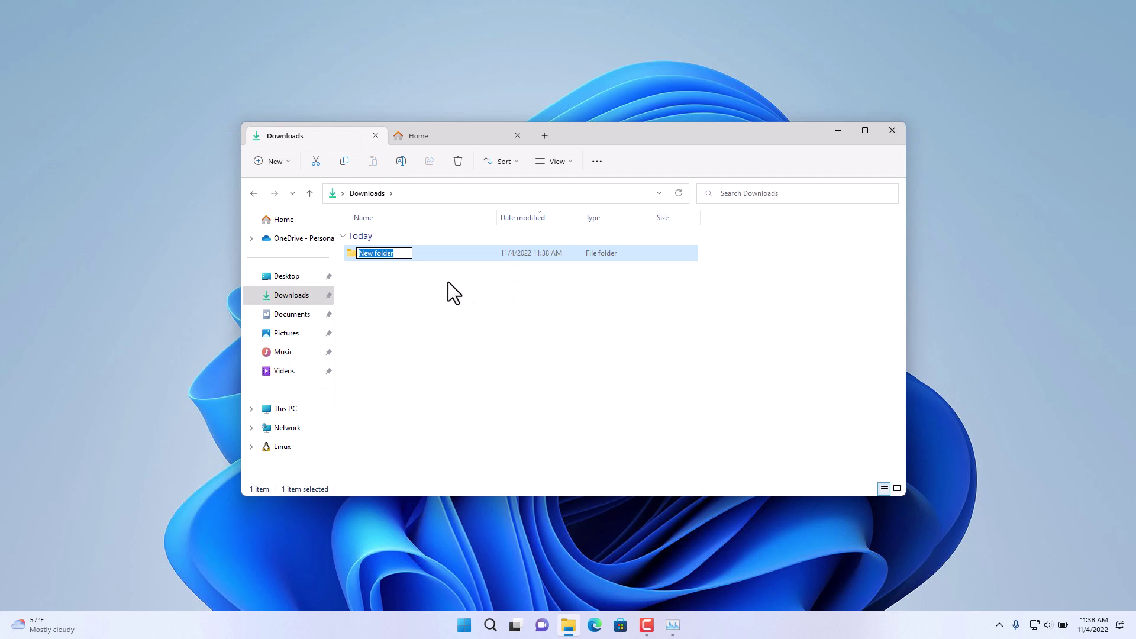
text(My New Folder)
key(Return)
double_click(388, 257)
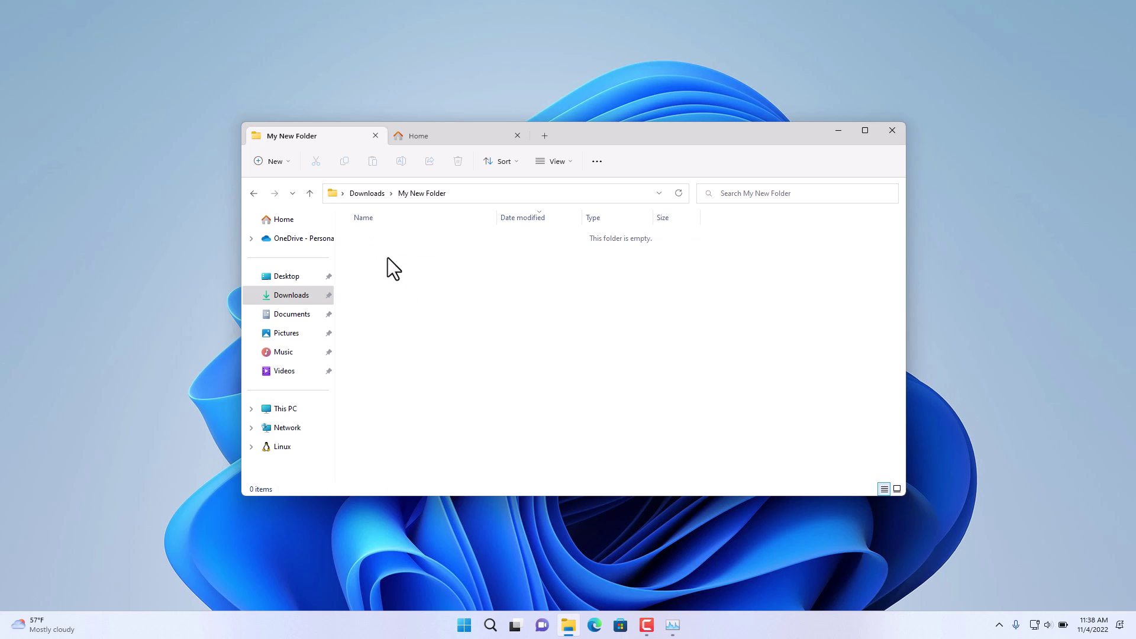
click(284, 165)
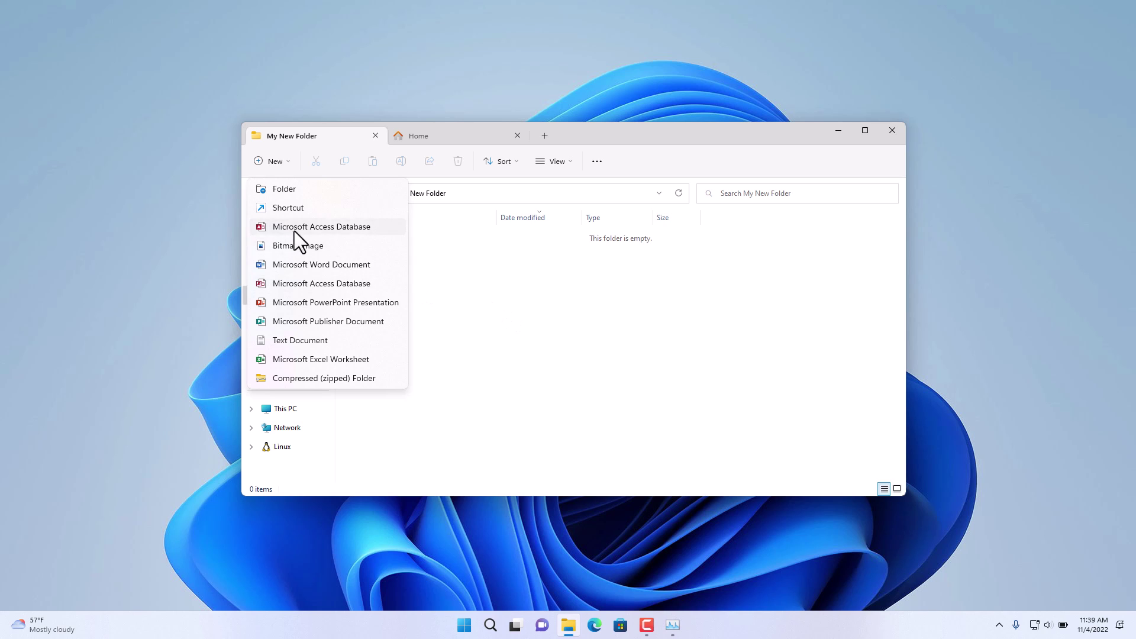
Create a Word document named 'My Word Document' (12 KB) in the folder and select it.
click(301, 268)
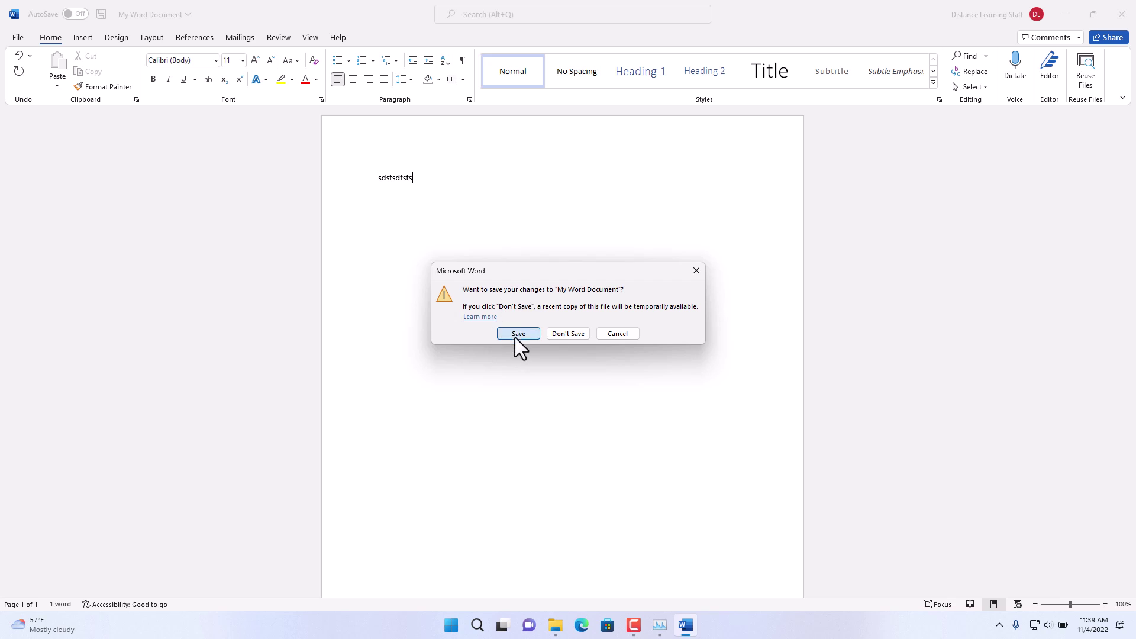
click(515, 334)
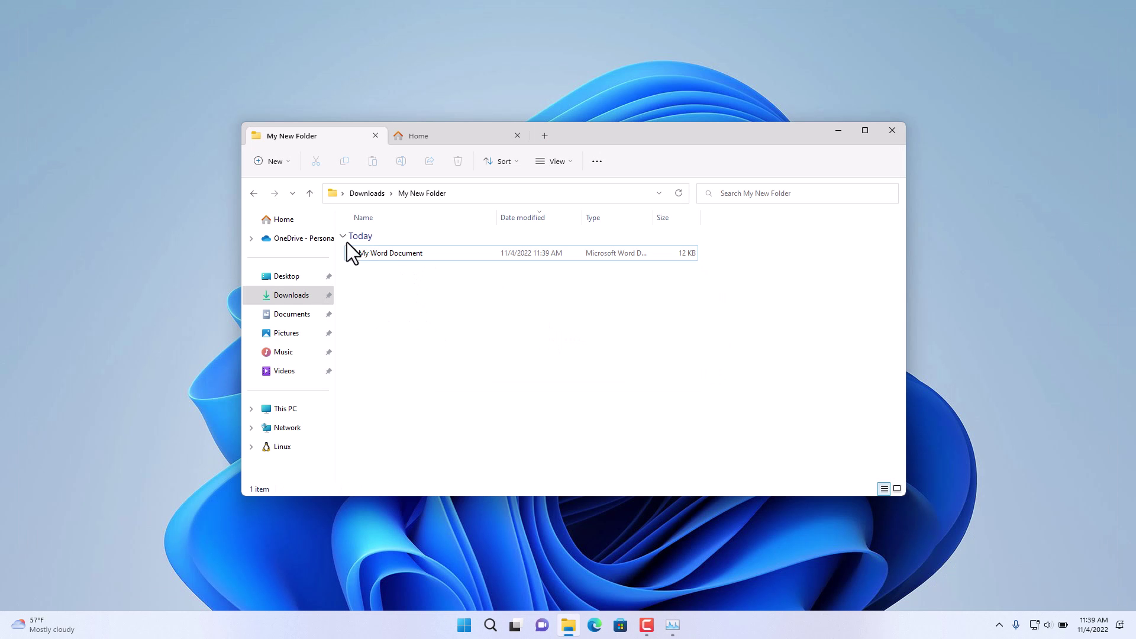
click(378, 254)
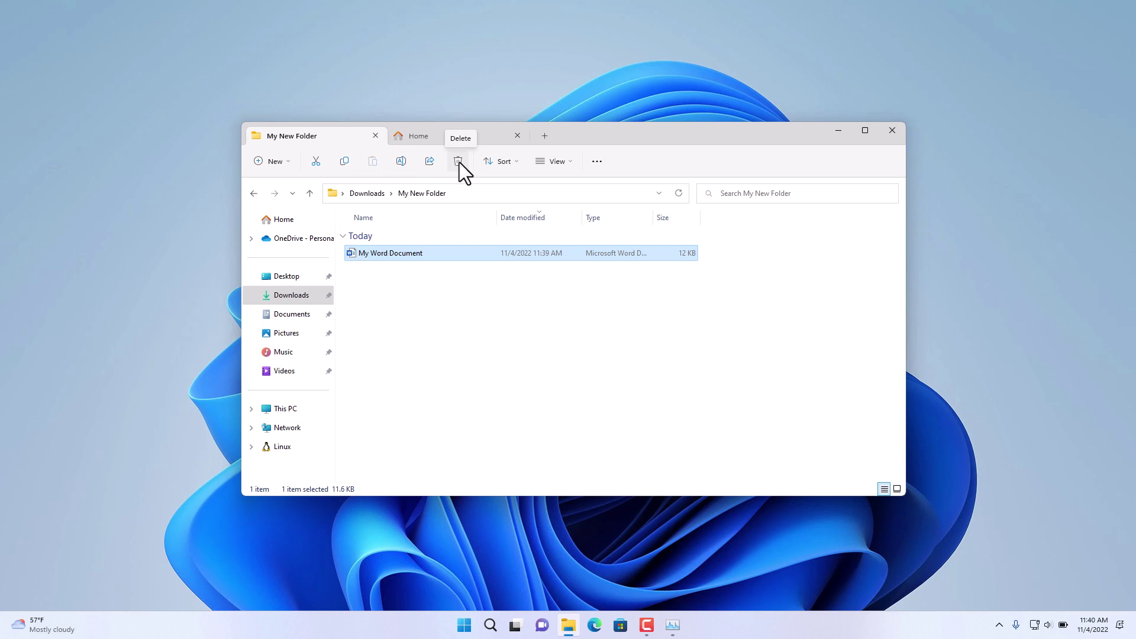
From Downloads, pin My New Folder to Quick access.
click(398, 306)
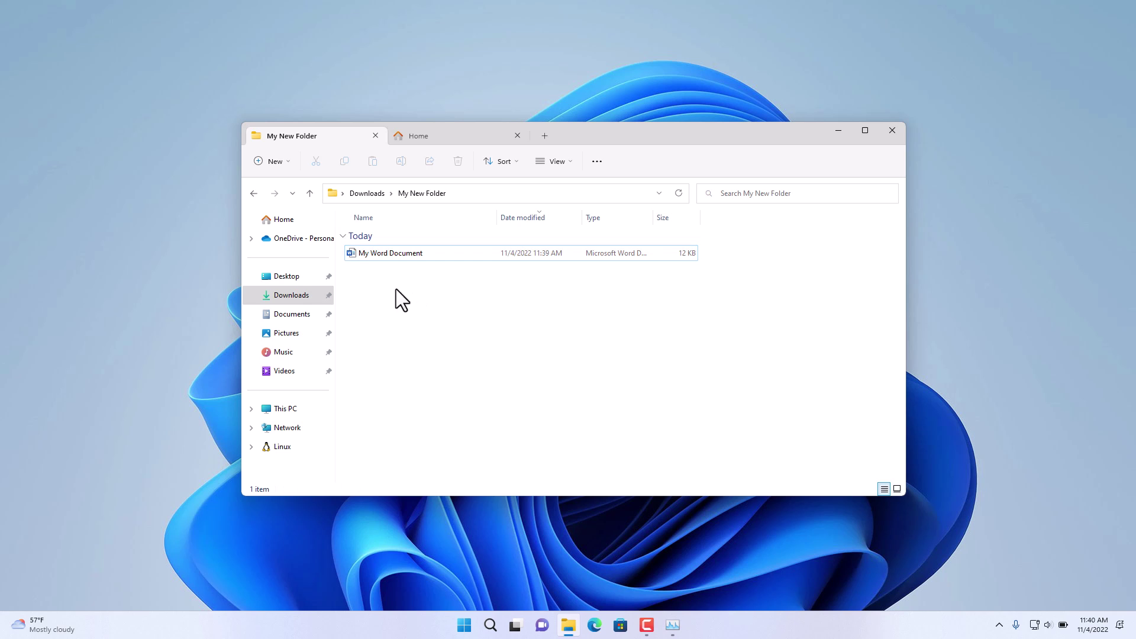
right_click(381, 257)
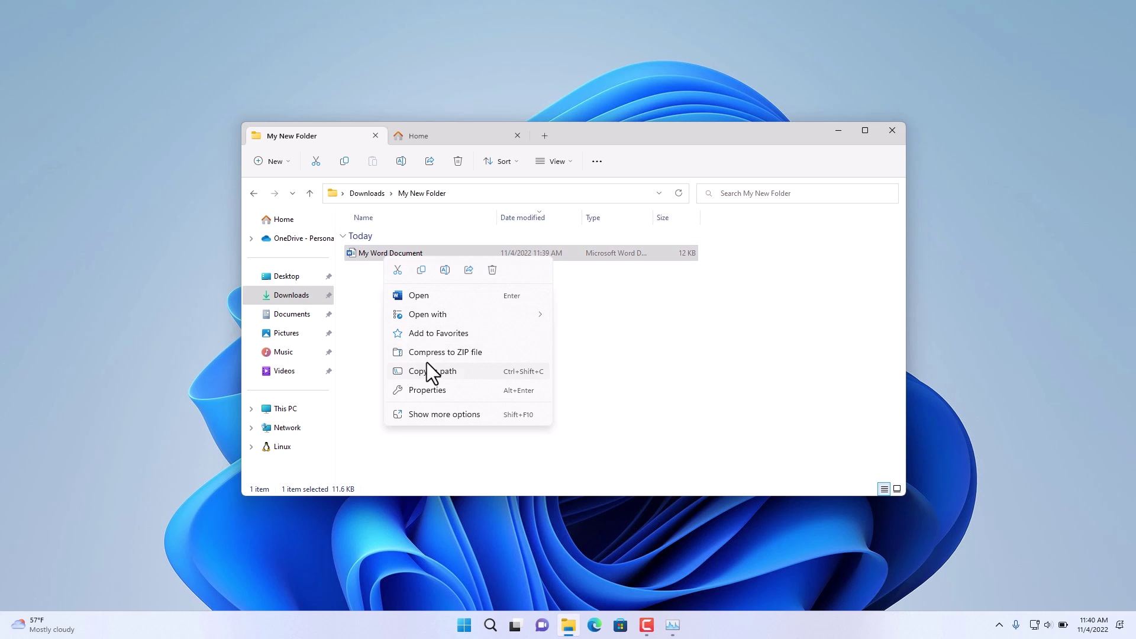
key(alt+Up)
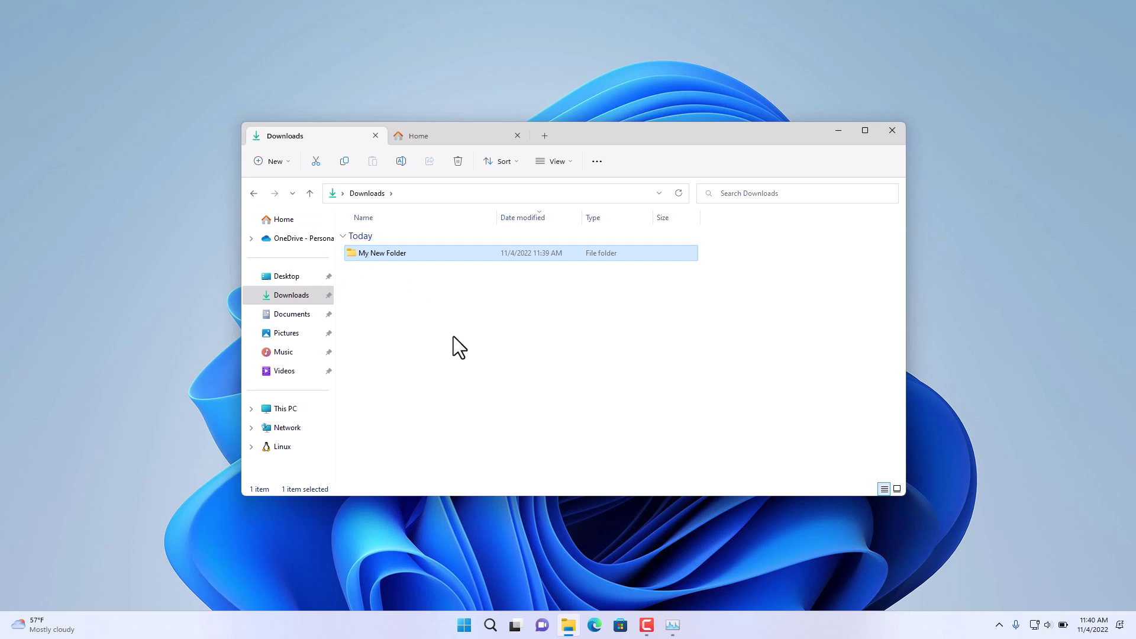
right_click(384, 257)
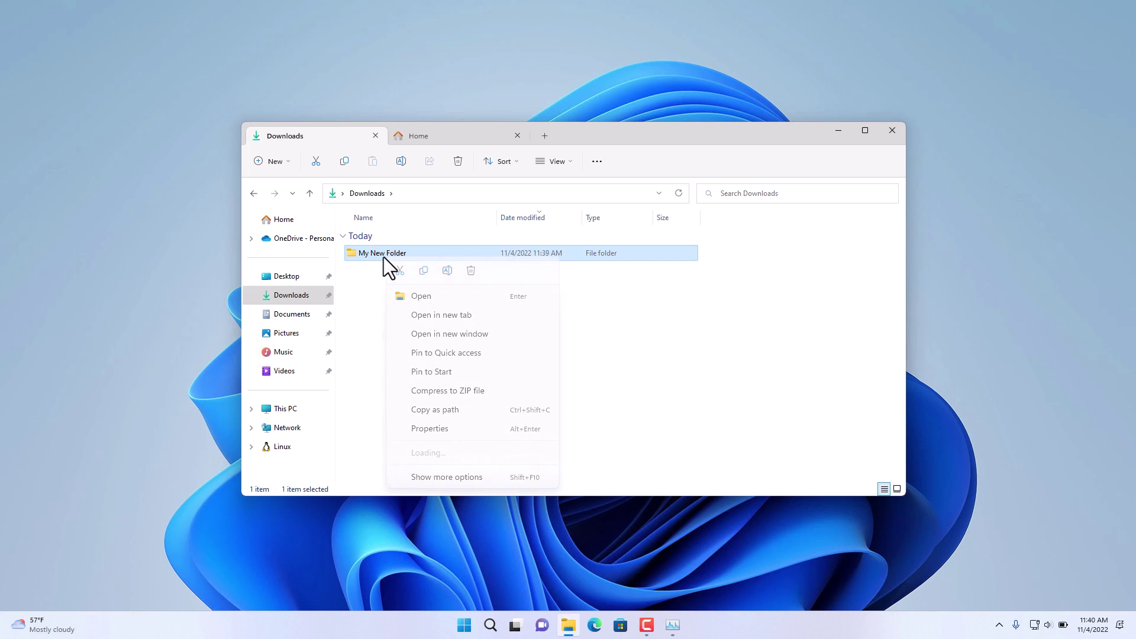
click(434, 354)
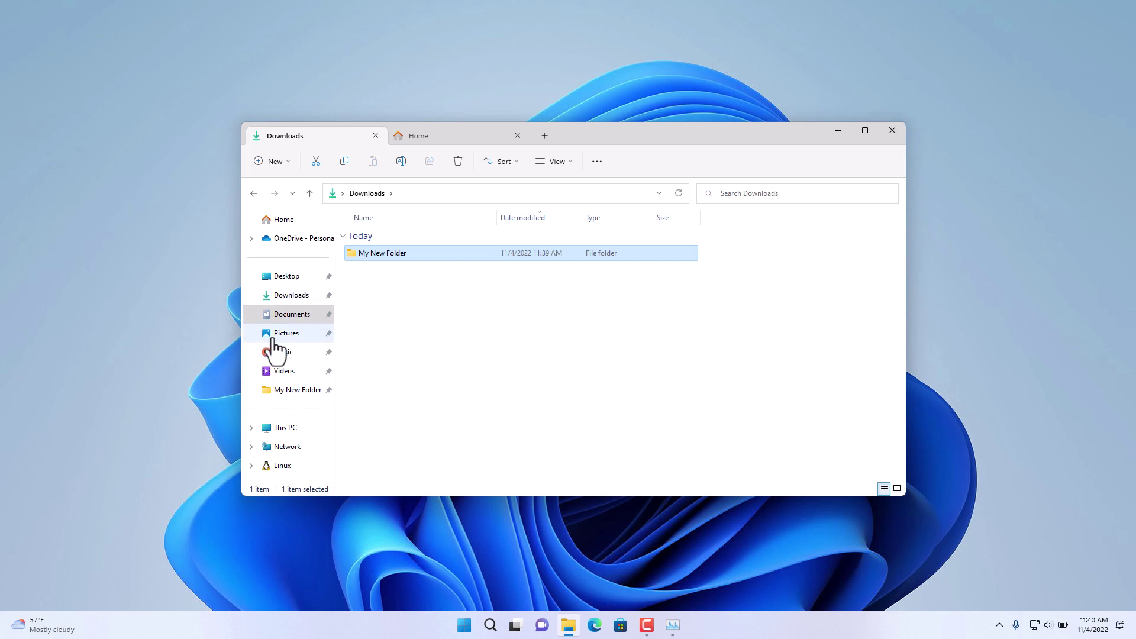
Restart File Explorer and reopen My New Folder from Quick access.
click(892, 130)
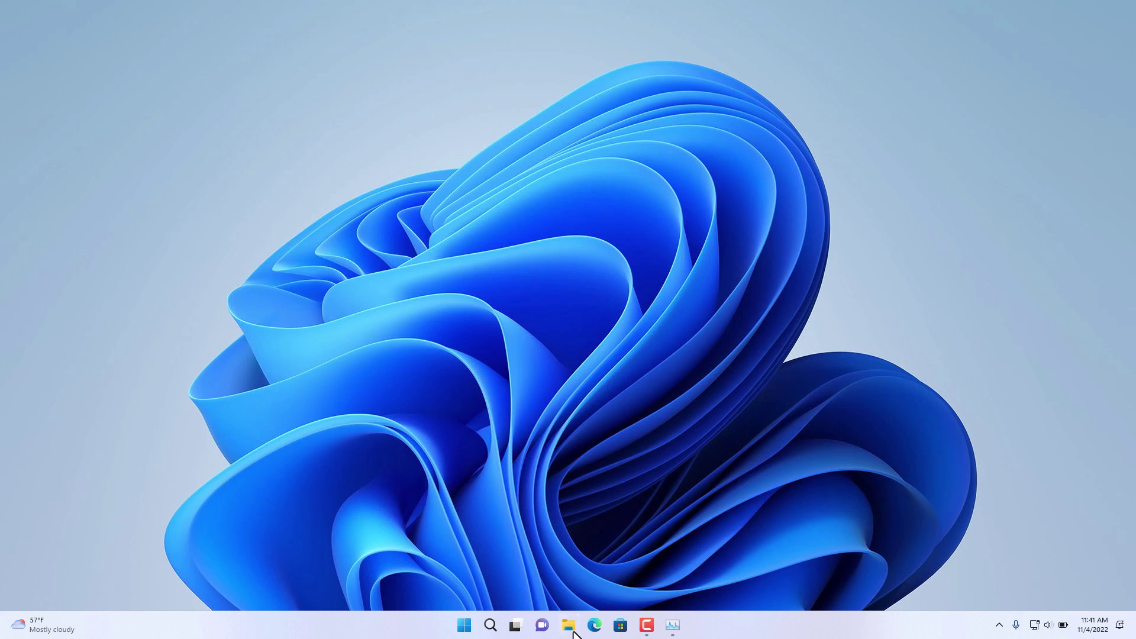
click(571, 622)
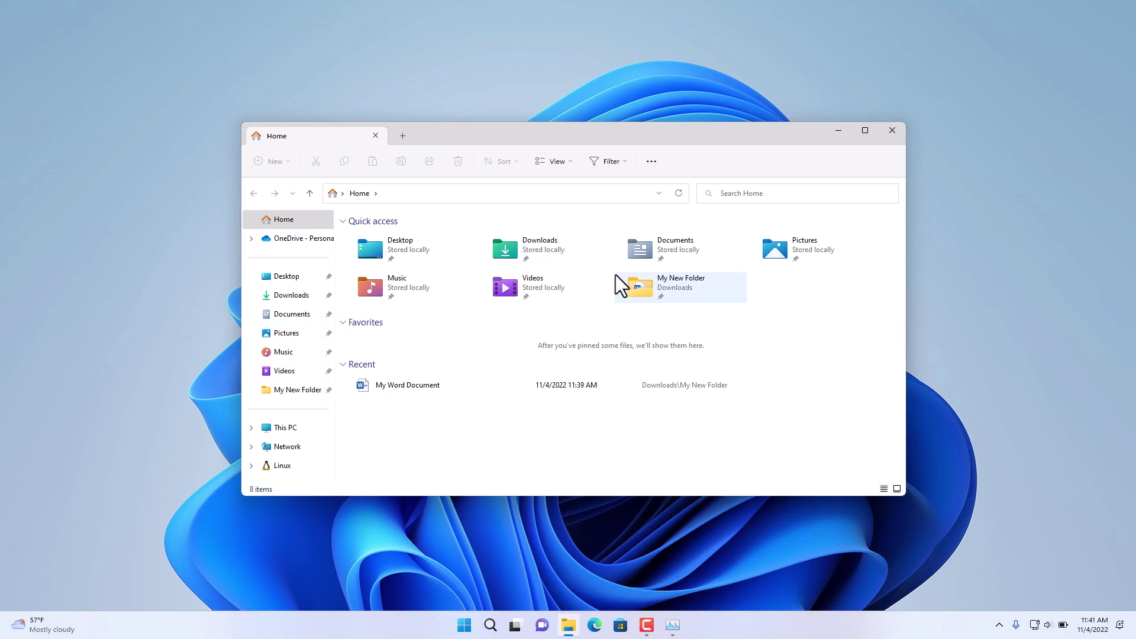
click(296, 391)
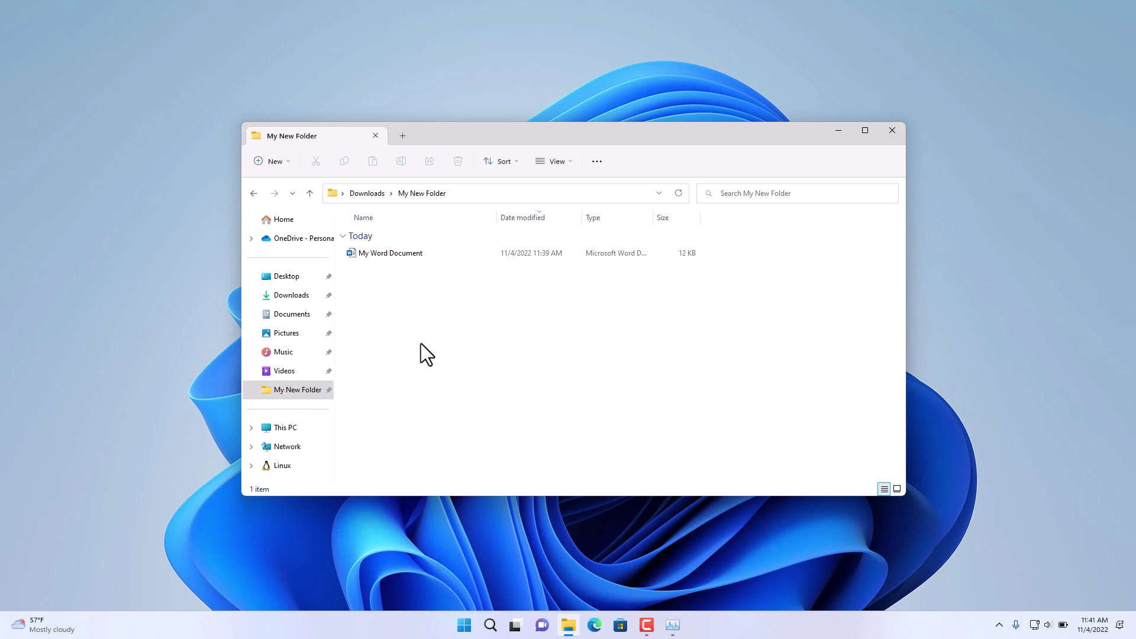
Copy My Word Document and paste it, creating 'My Word Document - Copy'.
right_click(383, 254)
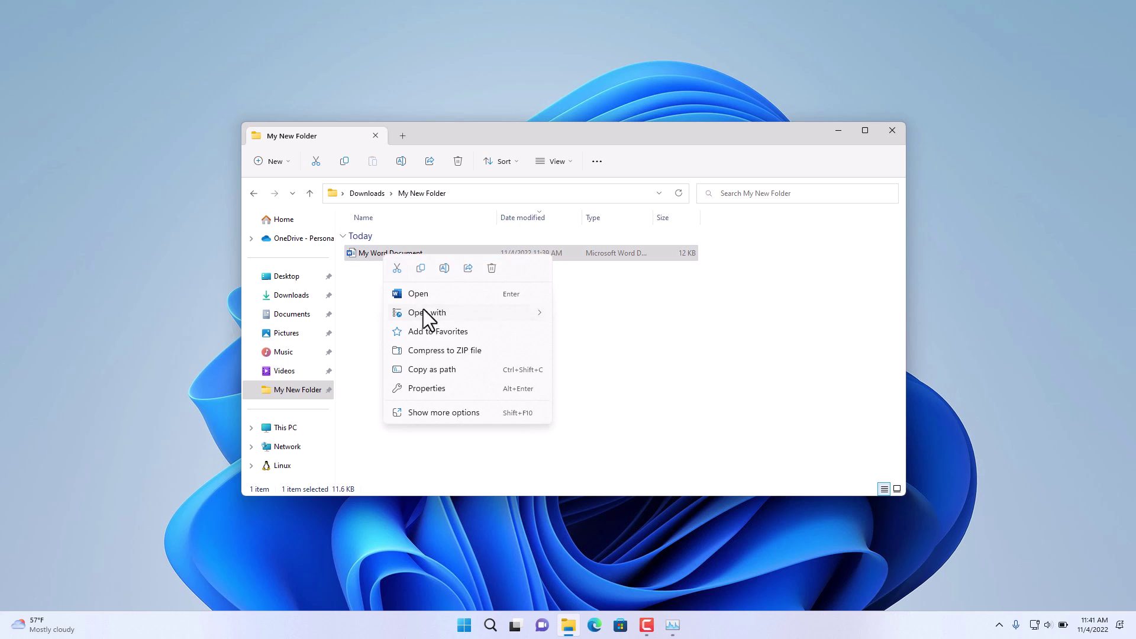
click(421, 268)
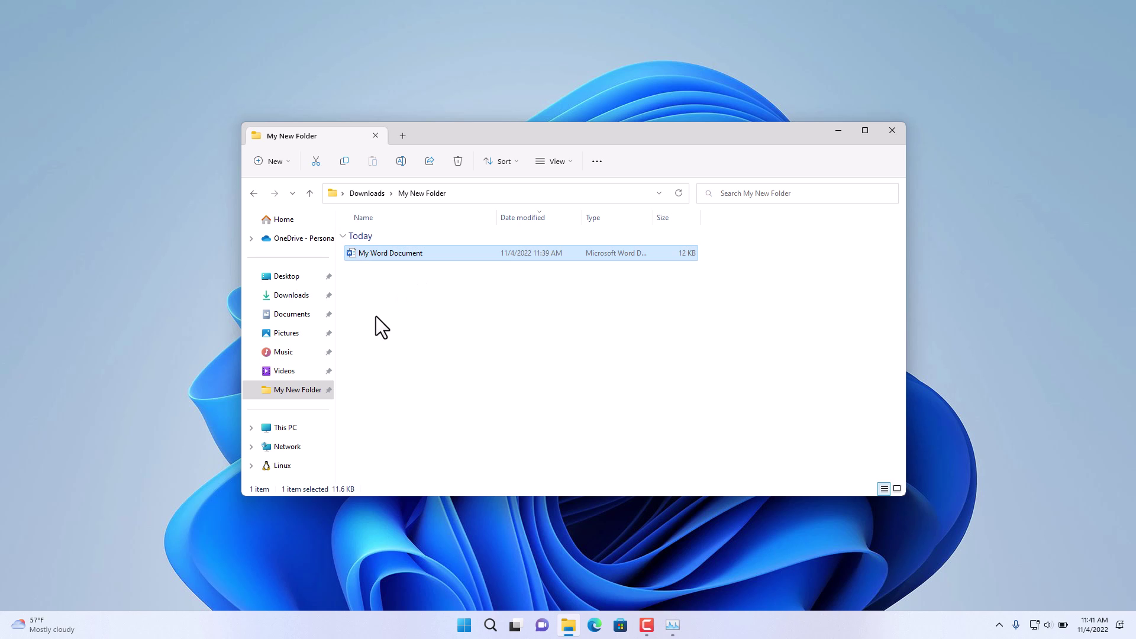
right_click(376, 316)
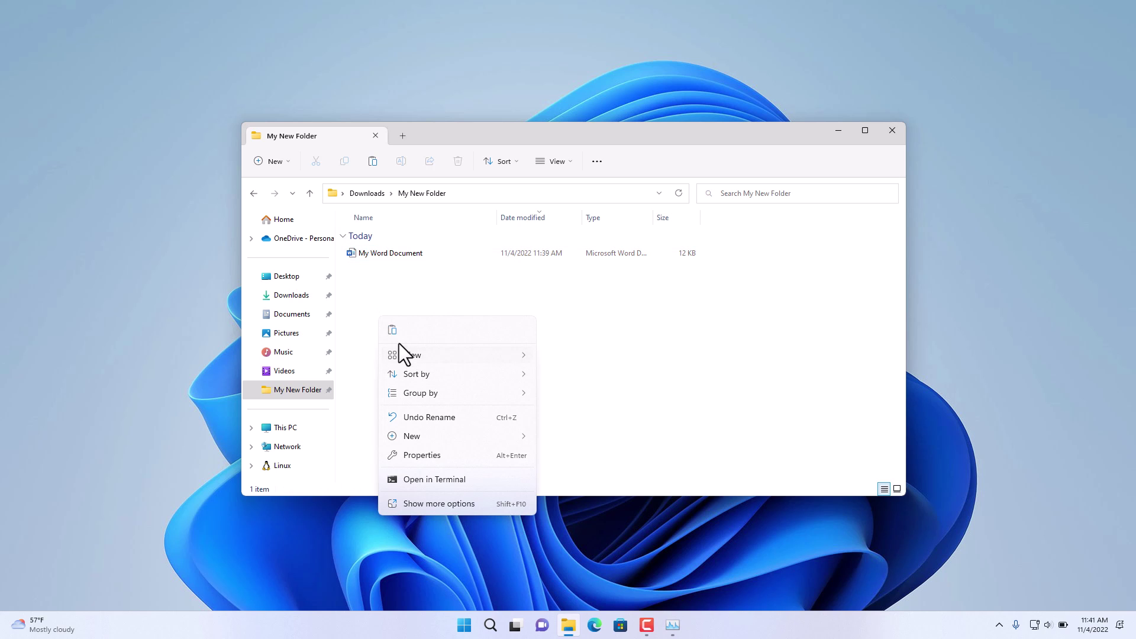
key(Escape)
right_click(387, 325)
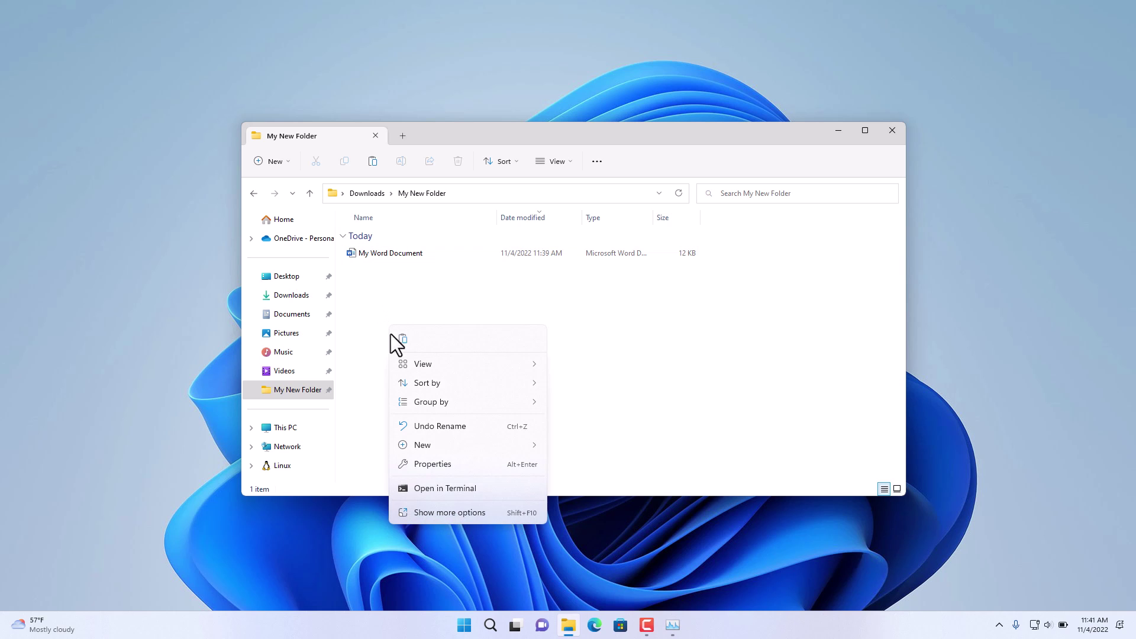
click(406, 341)
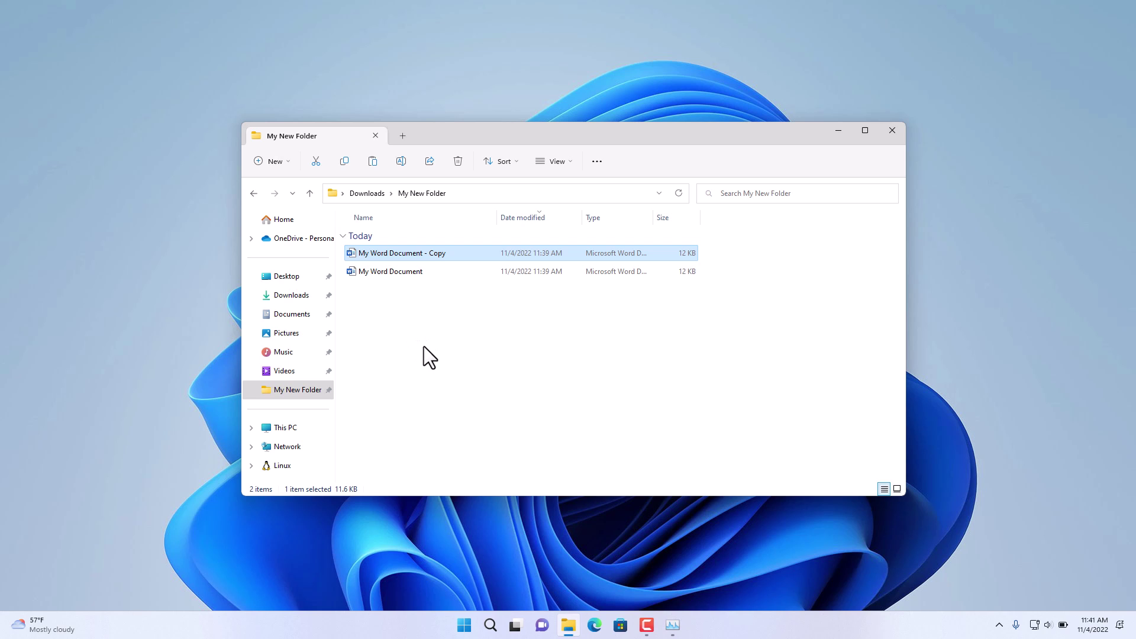
Put 'My Word Document - Copy' into rename mode with the toolbar Rename button.
right_click(381, 255)
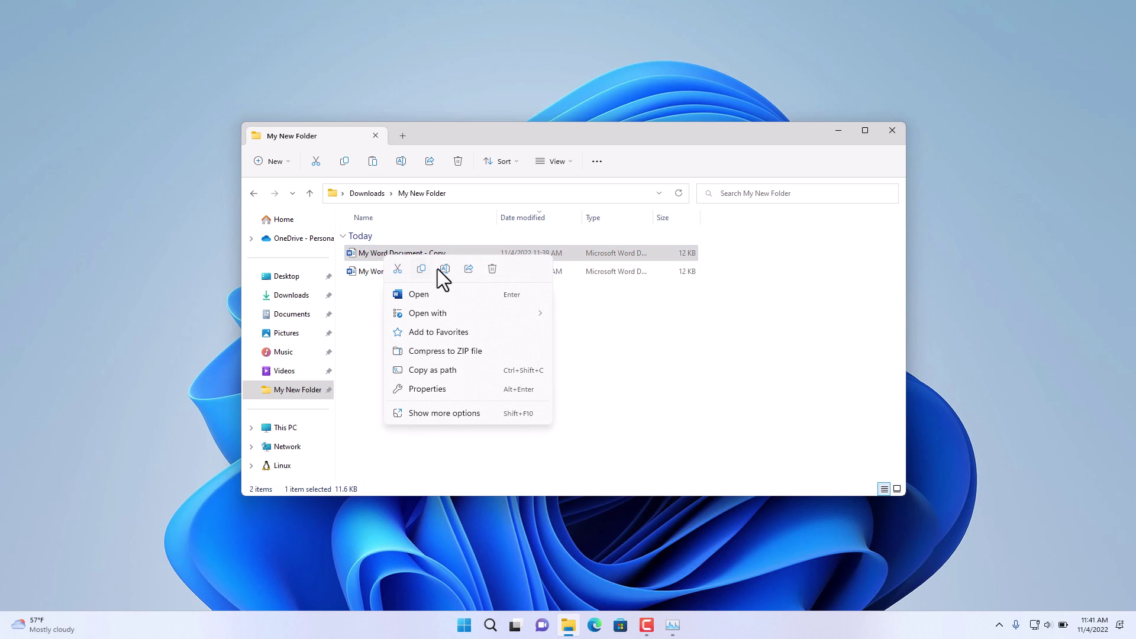
key(Escape)
click(379, 254)
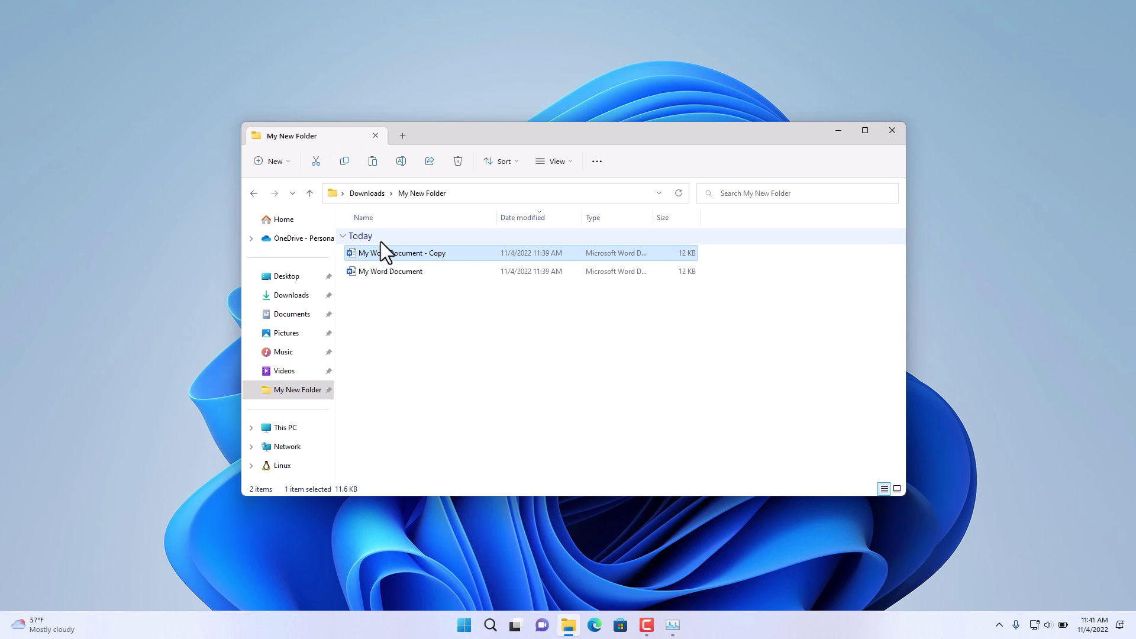
click(400, 162)
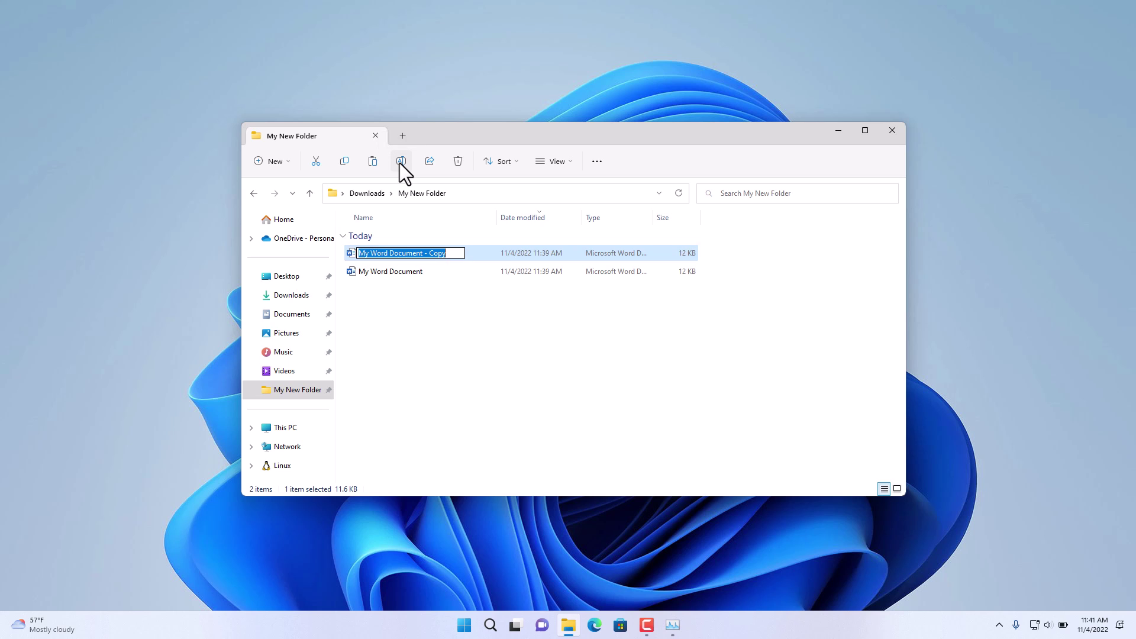
Rename the copy to 'File 2' and sort the folder's files by name.
text(File 2)
key(Return)
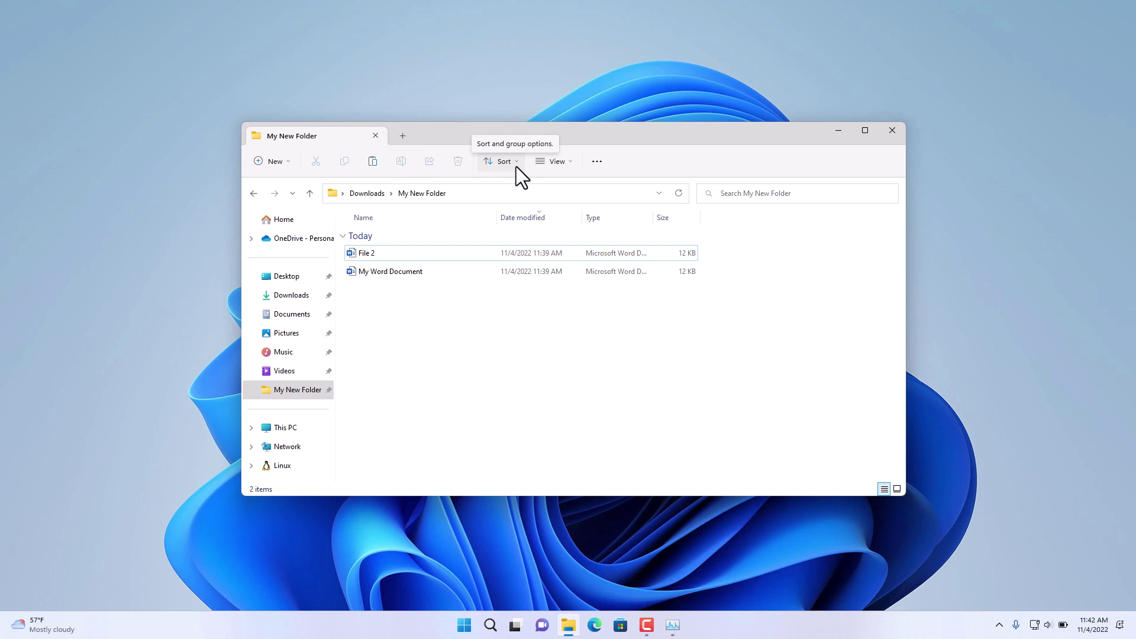
click(504, 162)
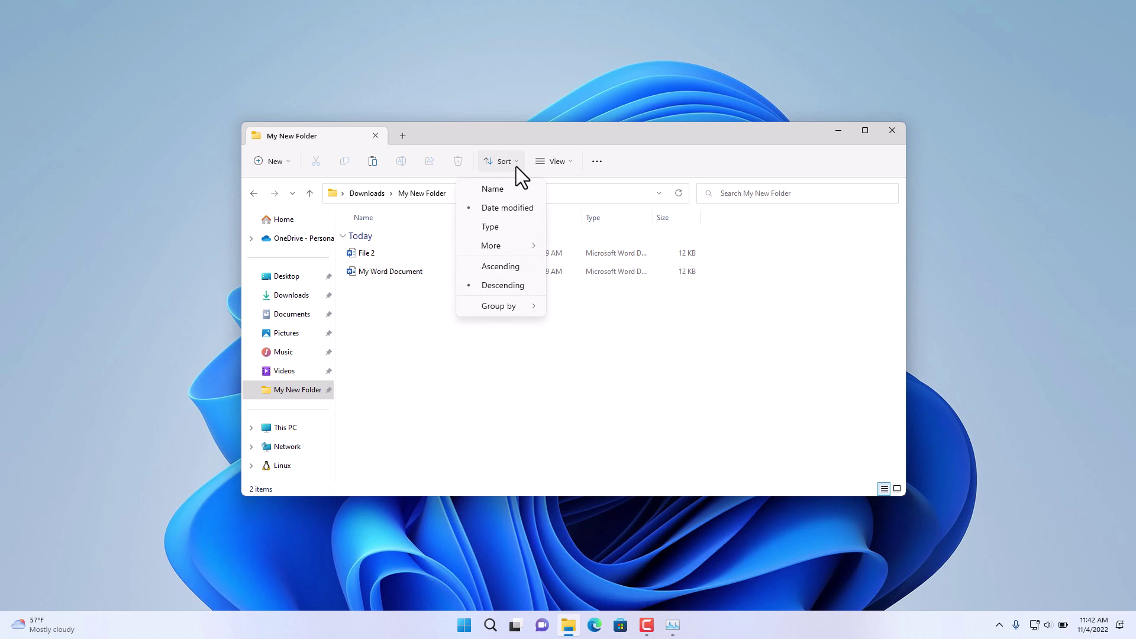
click(495, 191)
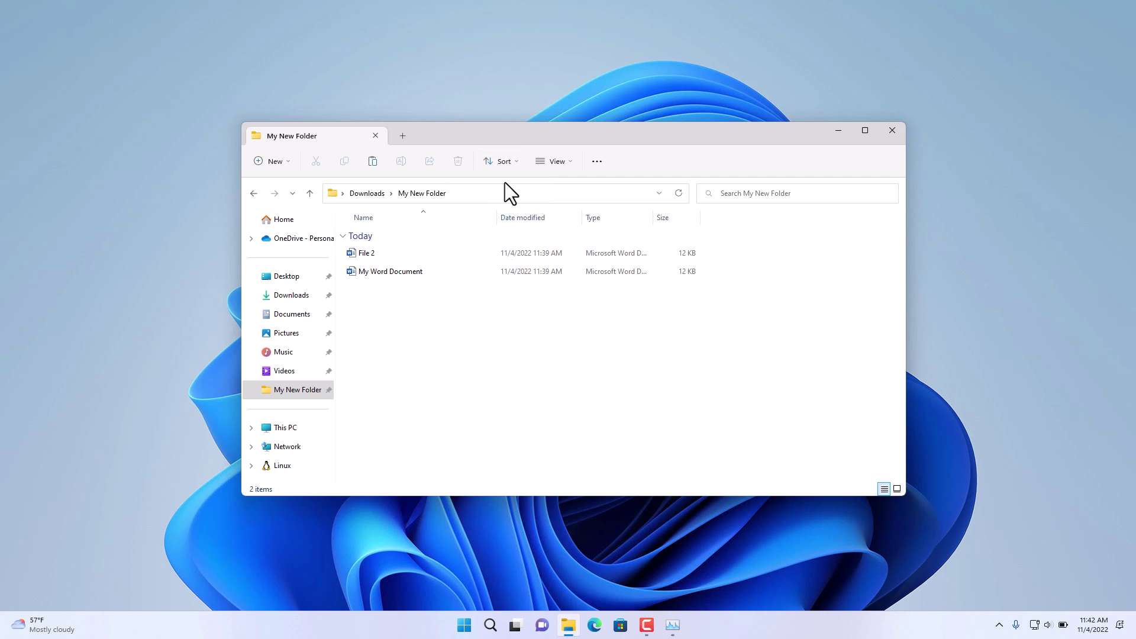
Switch the folder layout to Large icons, then to List.
click(570, 164)
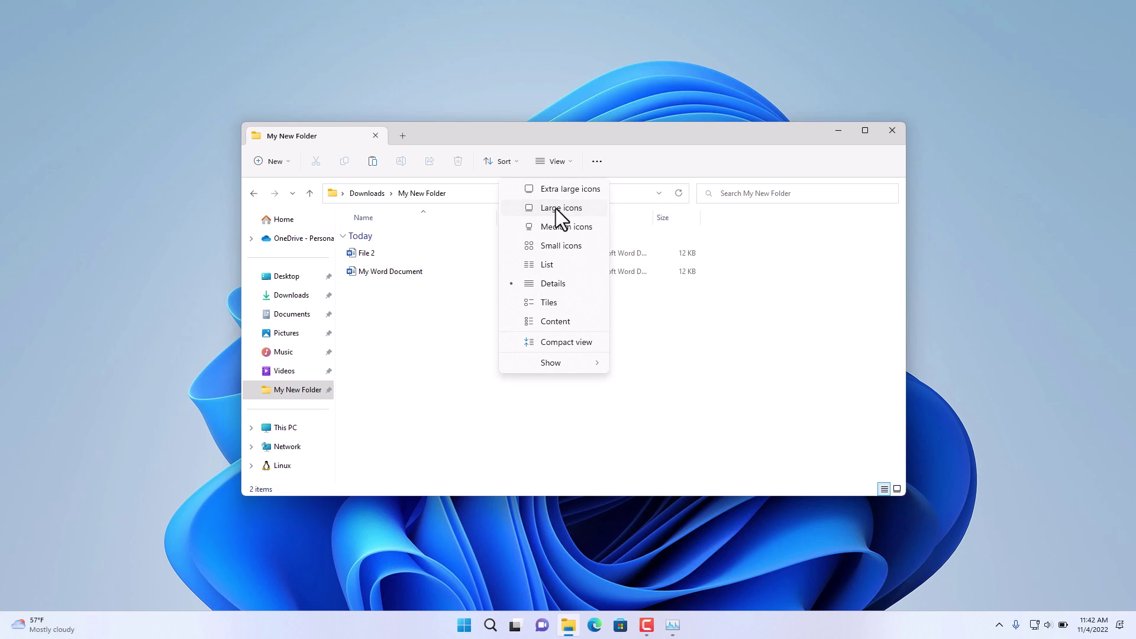
click(557, 208)
click(567, 163)
click(567, 267)
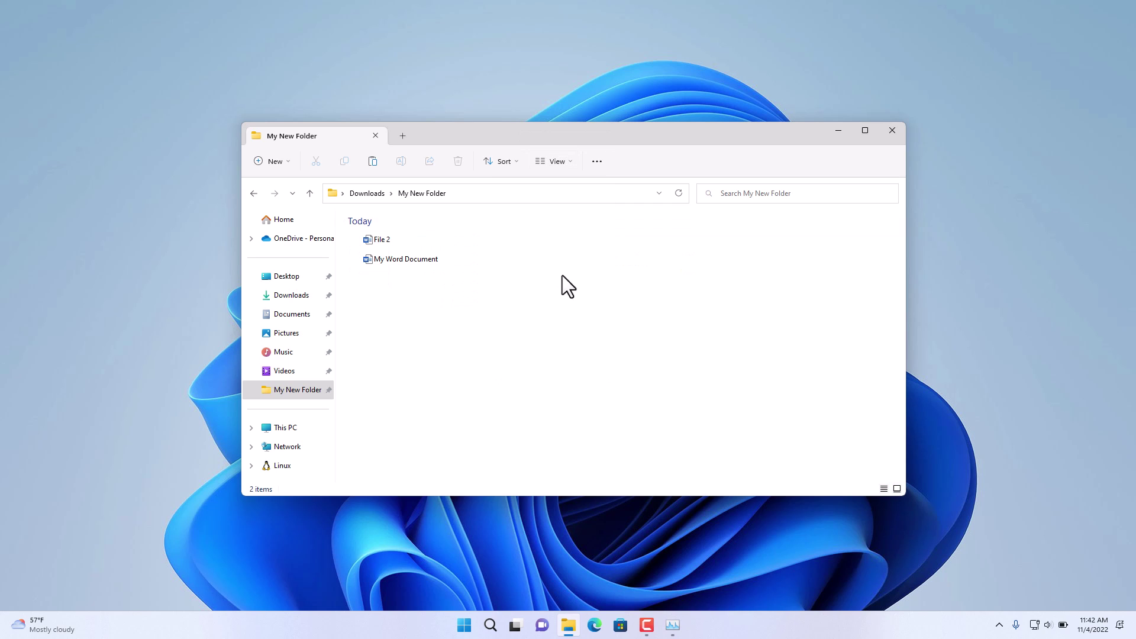
click(571, 165)
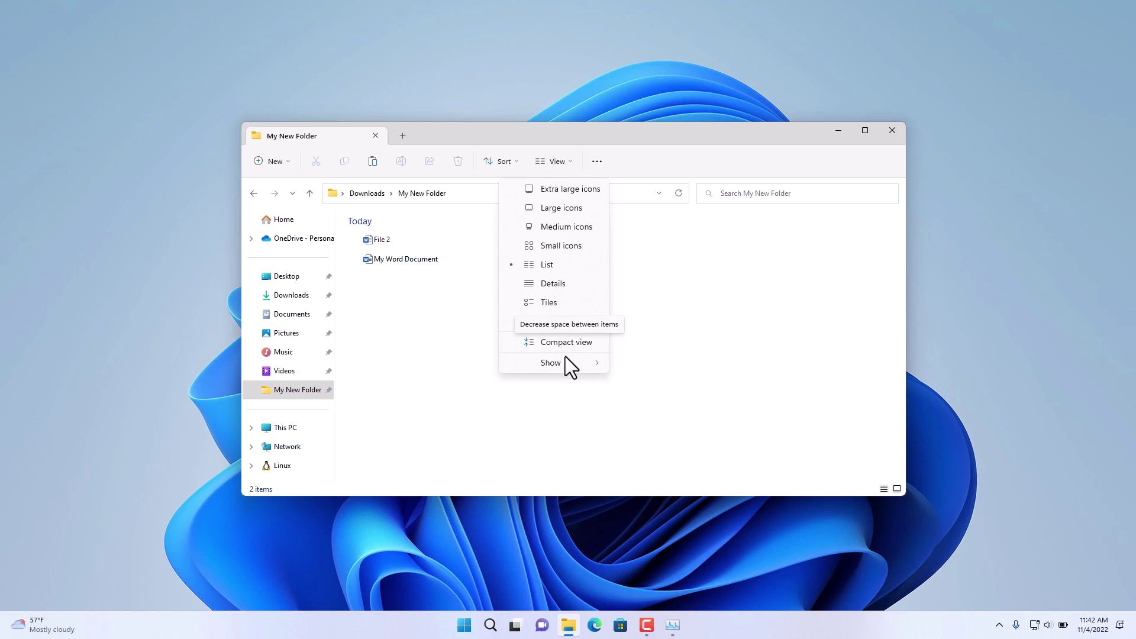
mouse_move(551, 362)
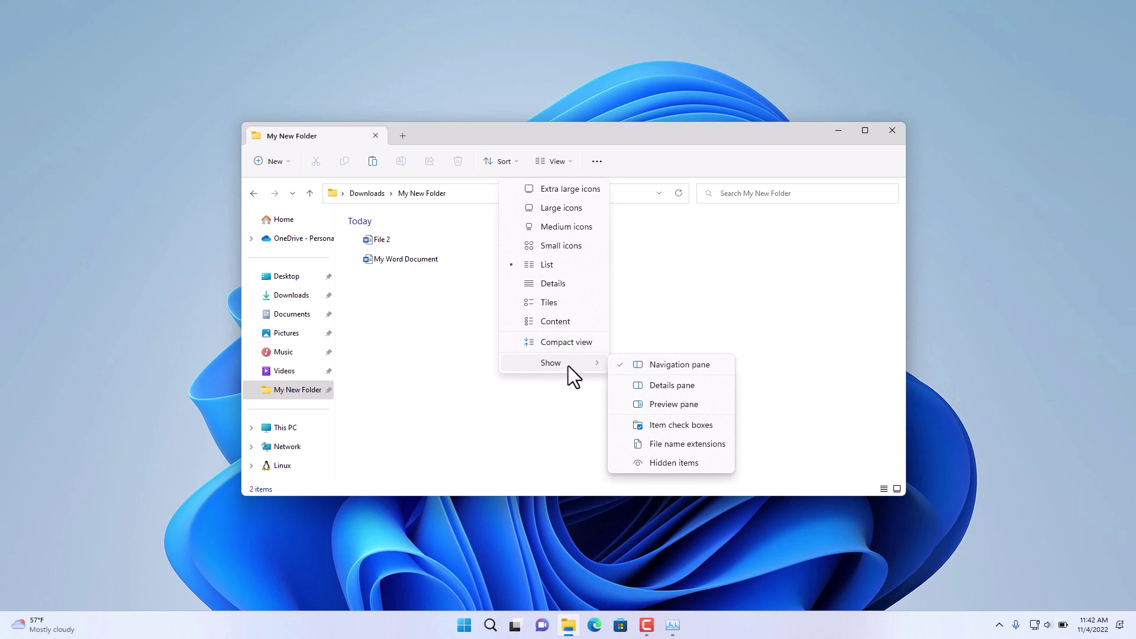
Enable the preview pane to preview My Word Document, then enable item check boxes.
click(699, 402)
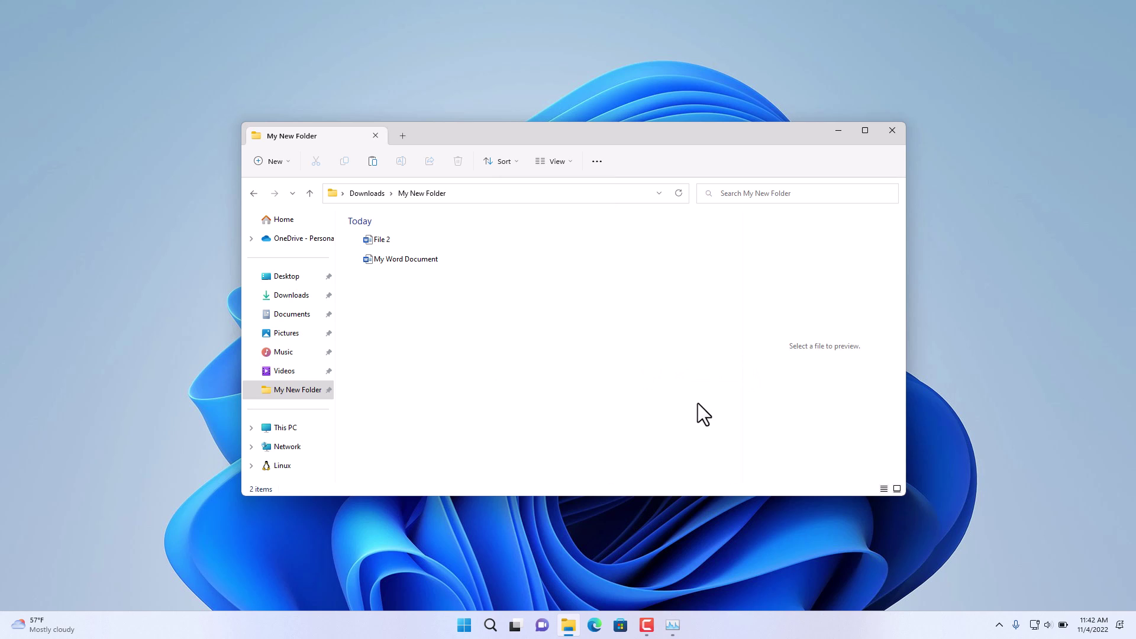
click(422, 263)
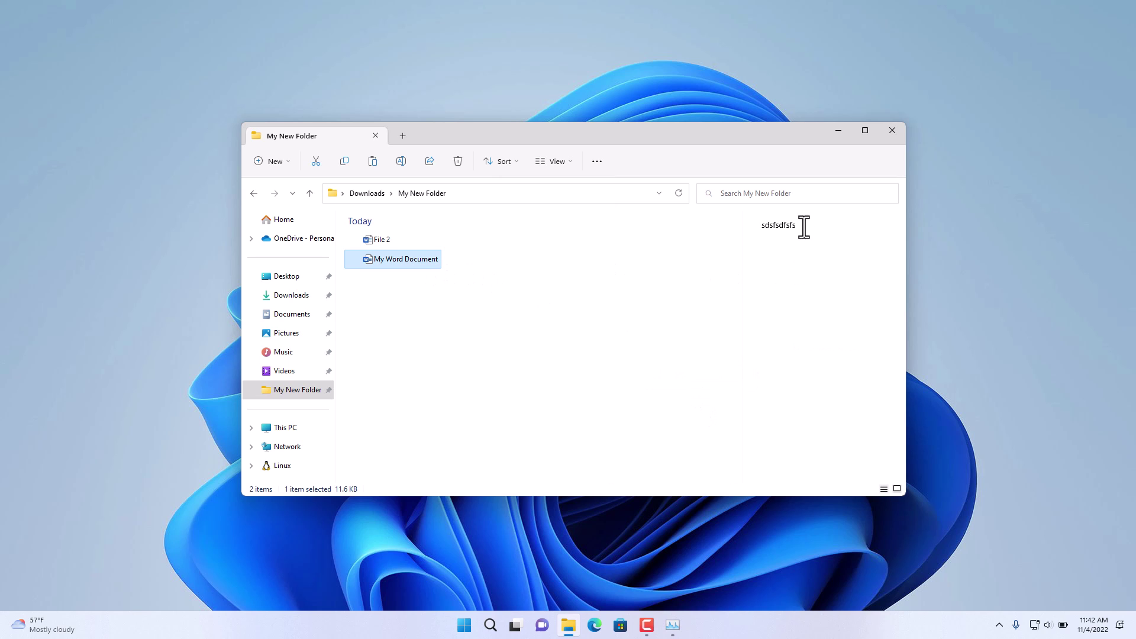
click(554, 161)
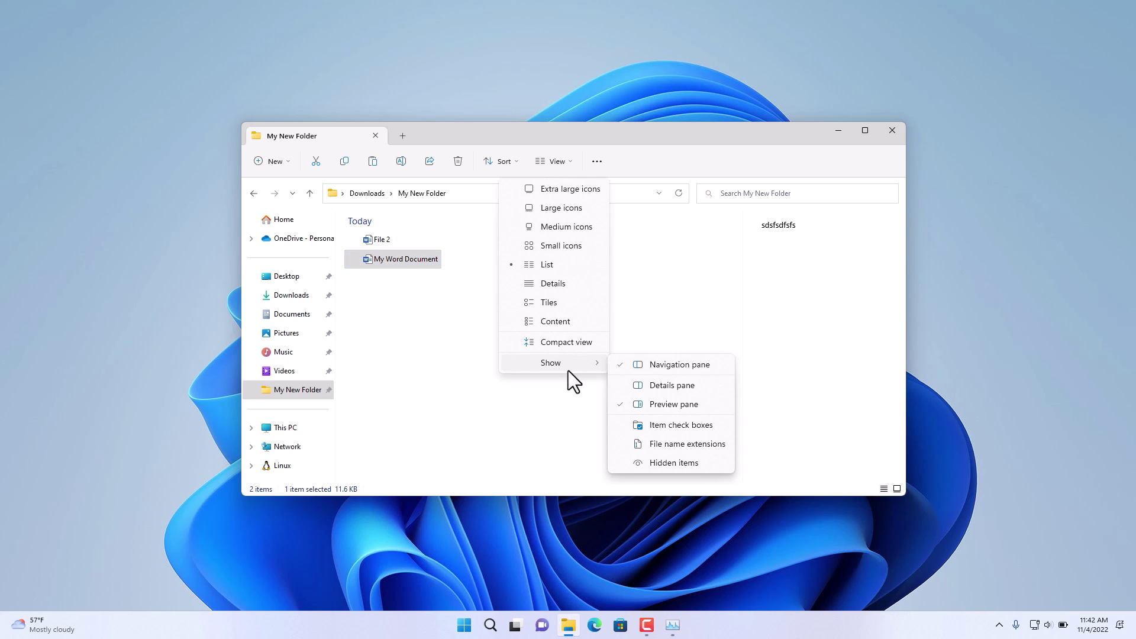
click(670, 426)
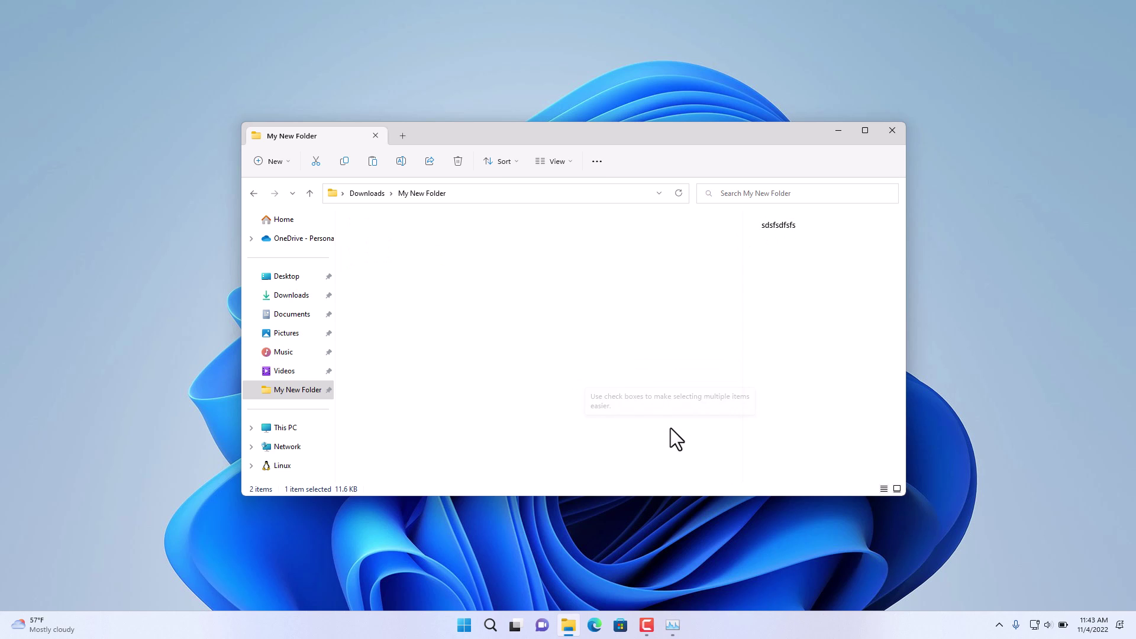
click(362, 259)
click(564, 162)
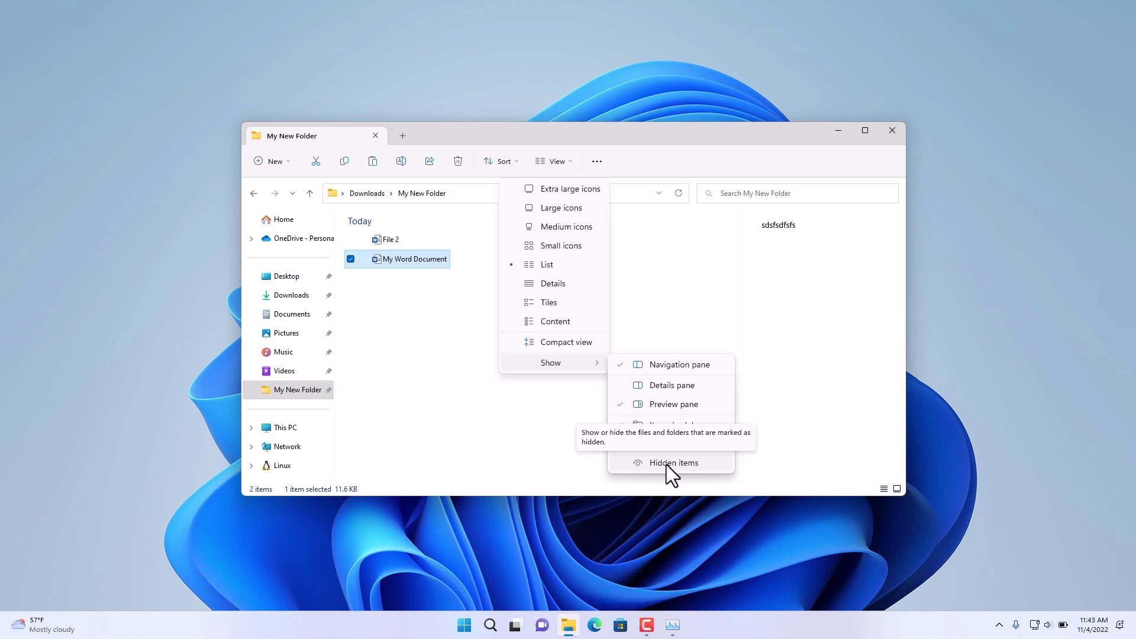
click(523, 450)
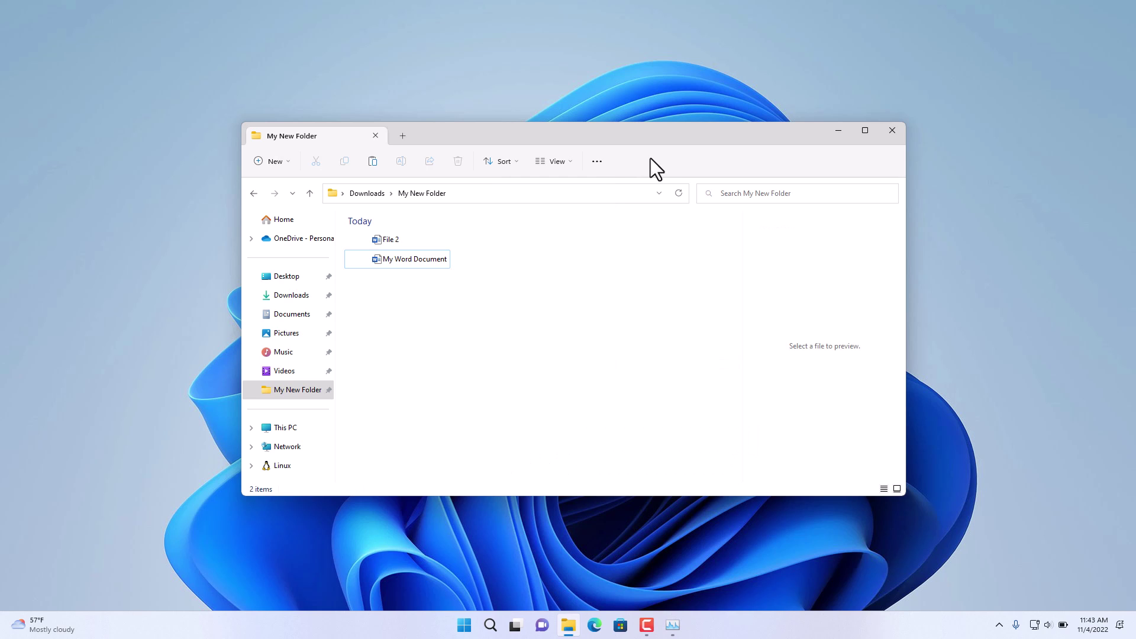
Open Folder Options from the See more menu and move it beside the file list.
click(597, 162)
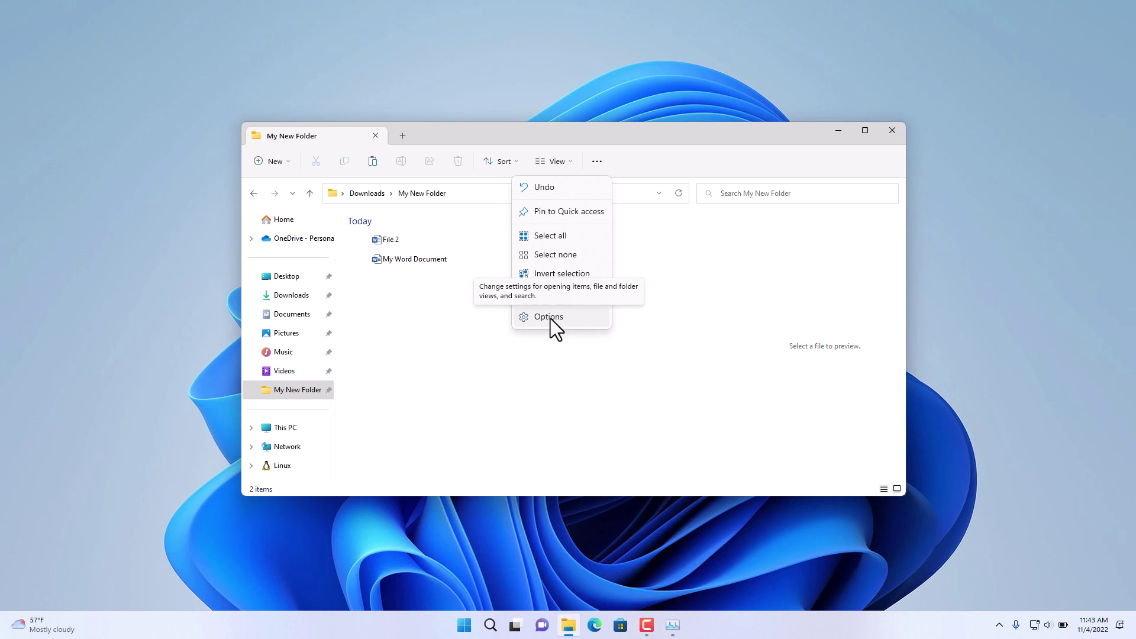
click(551, 319)
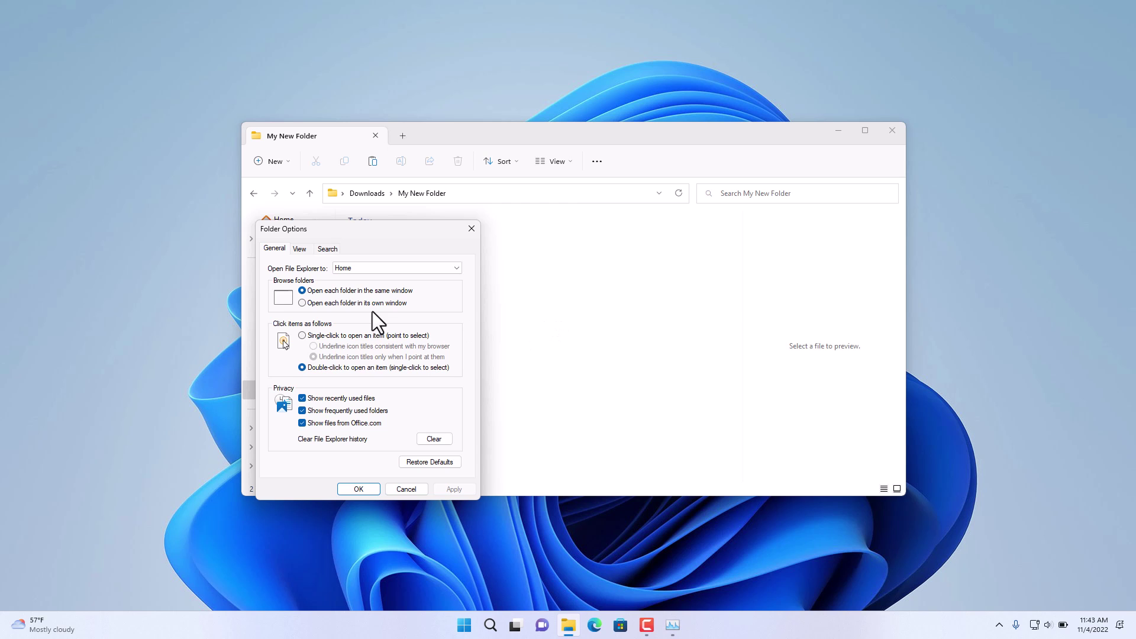
drag(383, 228, 658, 218)
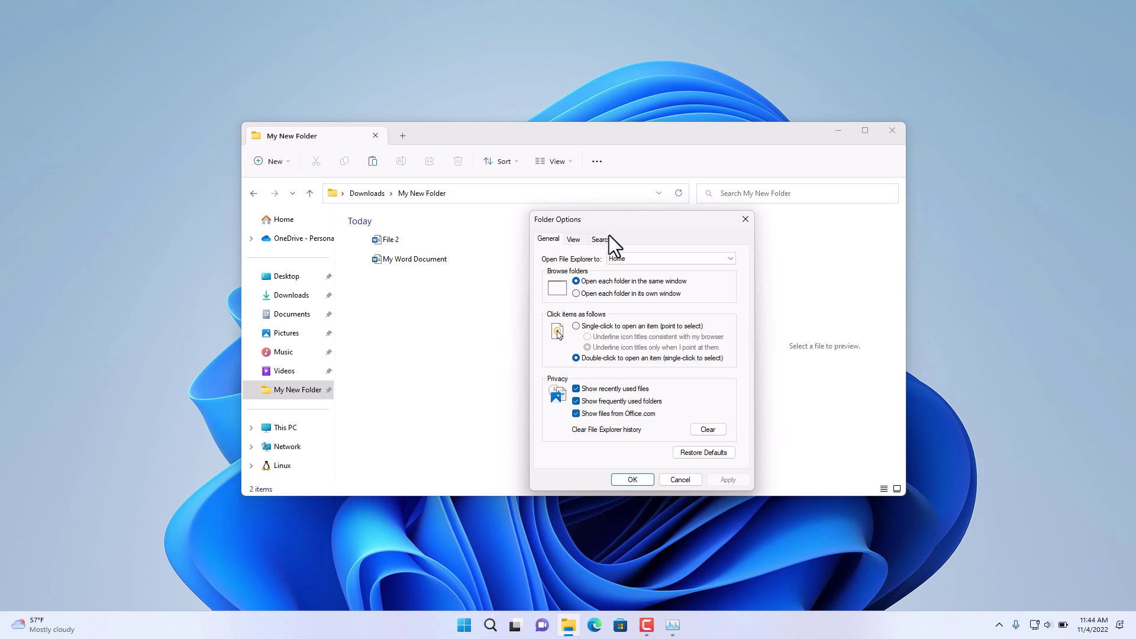
Keep Home as the start location, clear Explorer history, and restore General defaults.
click(636, 262)
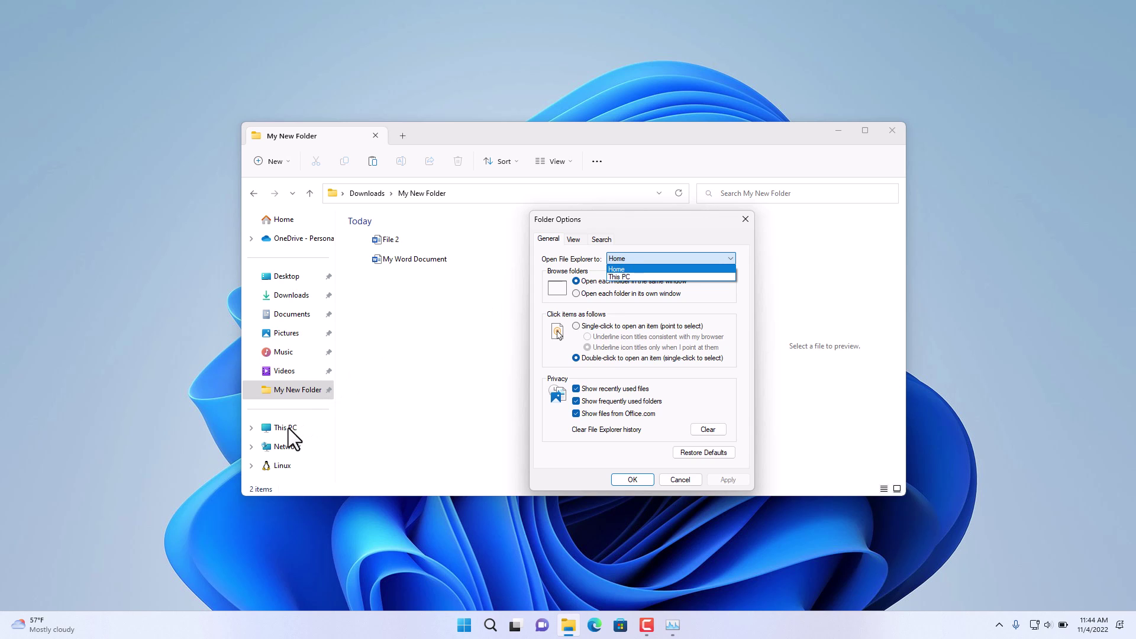
click(731, 299)
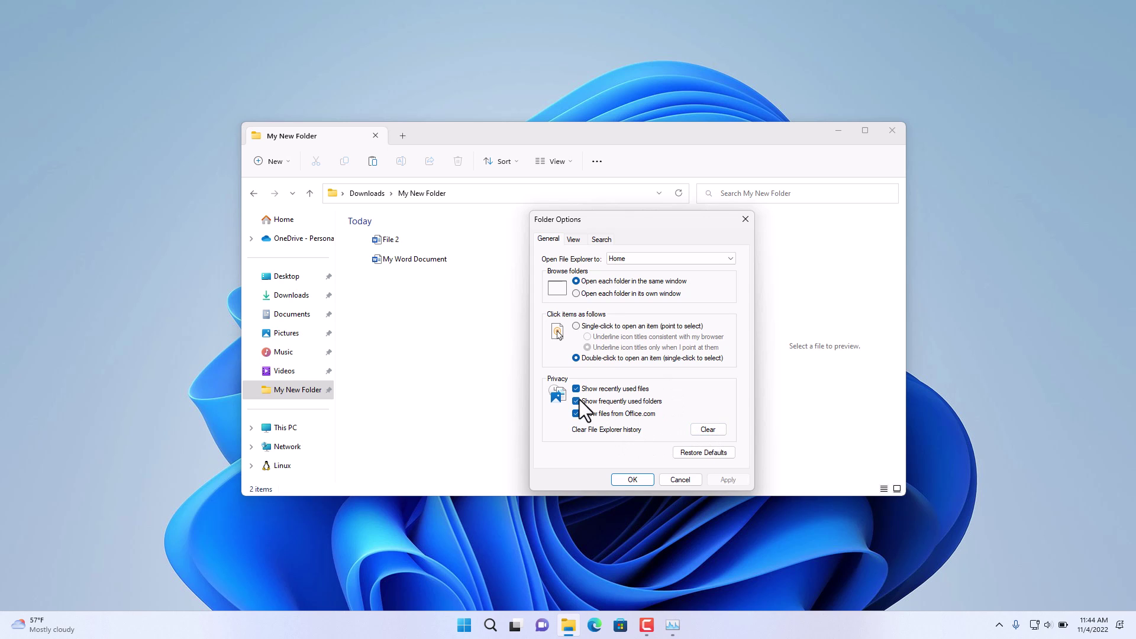
click(708, 431)
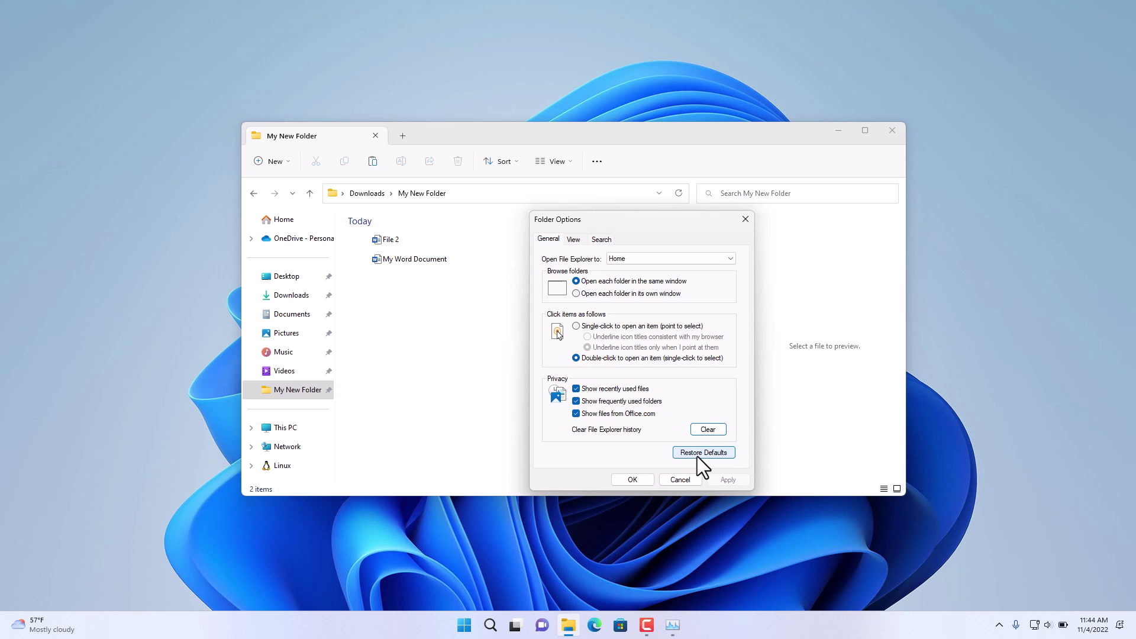
click(696, 455)
Reset all folders to their default views from the View tab, confirming with Yes.
click(573, 239)
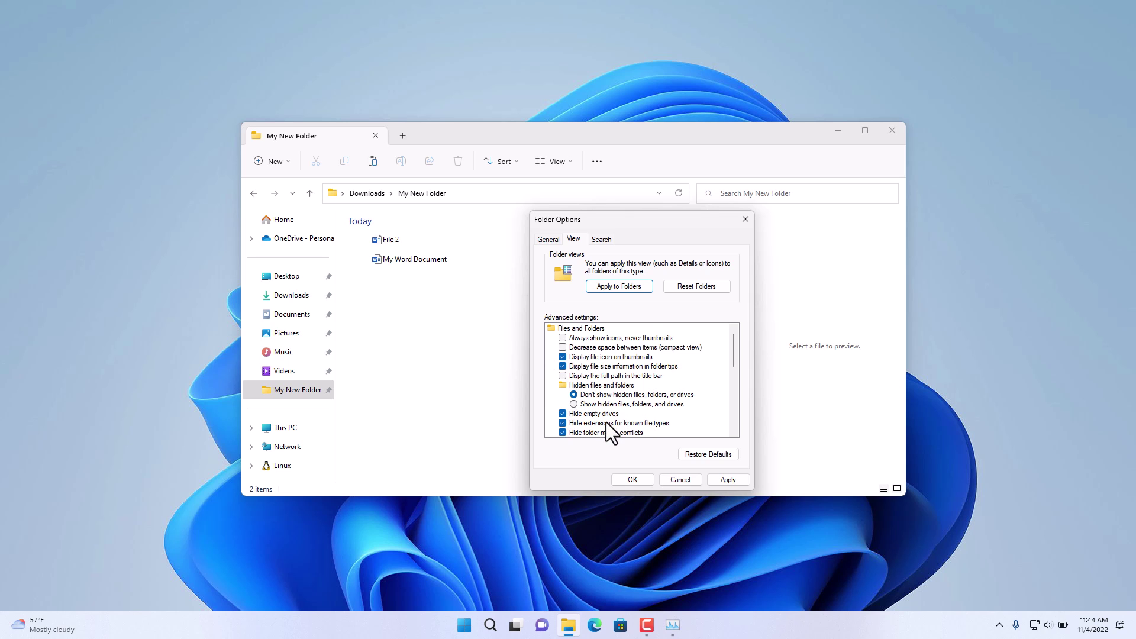
scroll(604, 422, down, 1)
scroll(593, 414, down, 2)
scroll(588, 408, down, 1)
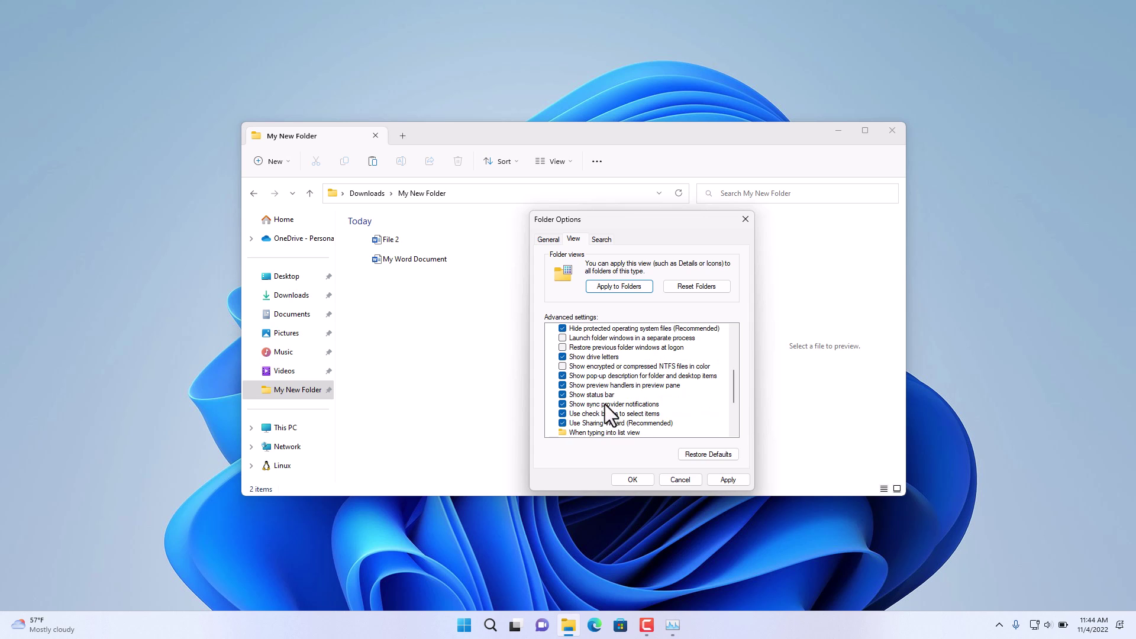
scroll(597, 407, down, 1)
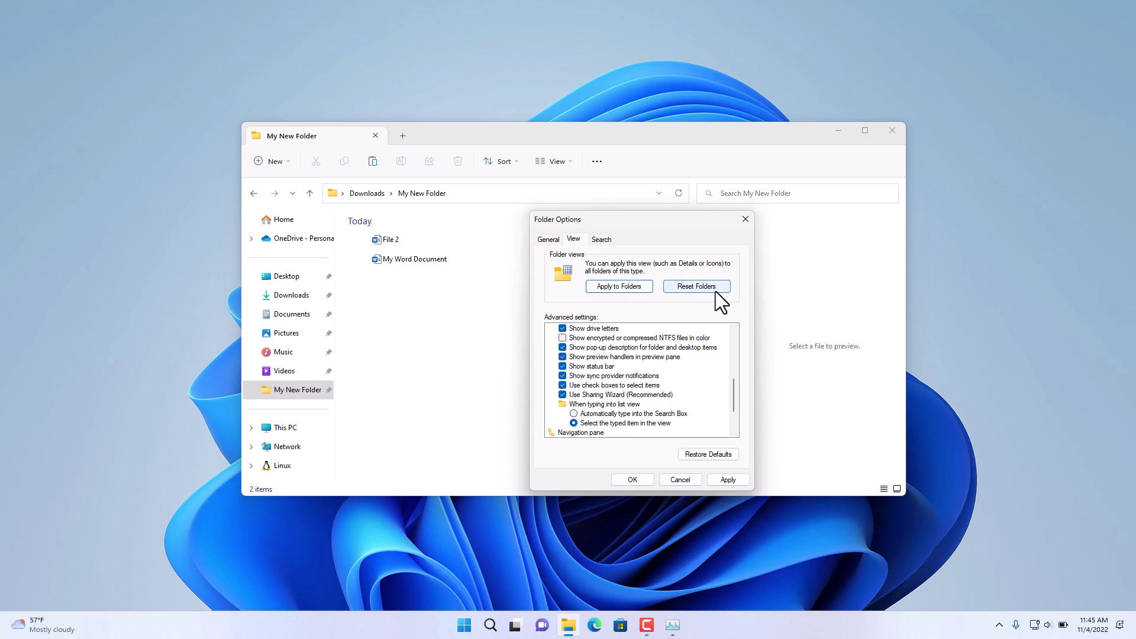
click(700, 286)
click(628, 308)
Close Folder Options and open Local Disk (C:) via This PC in a new tab.
key(Escape)
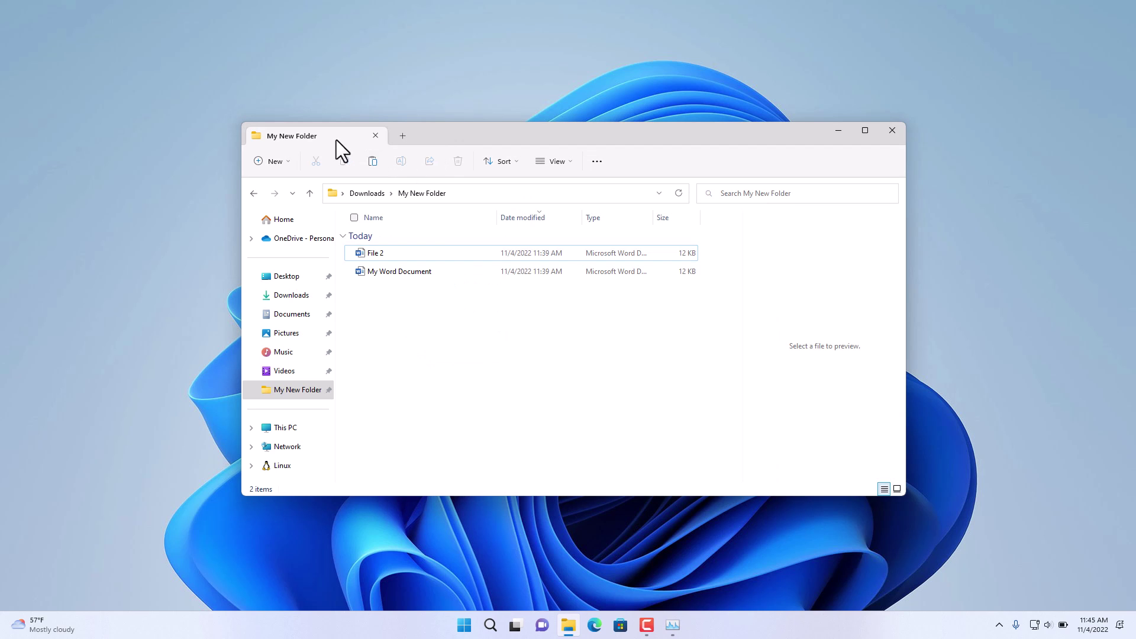
click(402, 137)
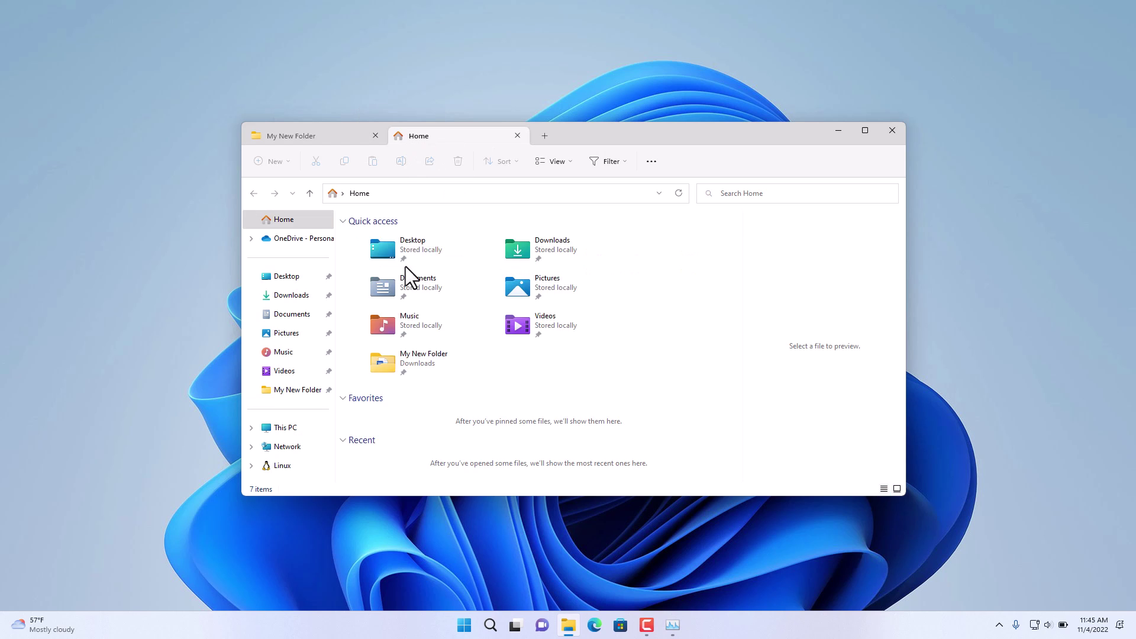
click(291, 432)
double_click(432, 250)
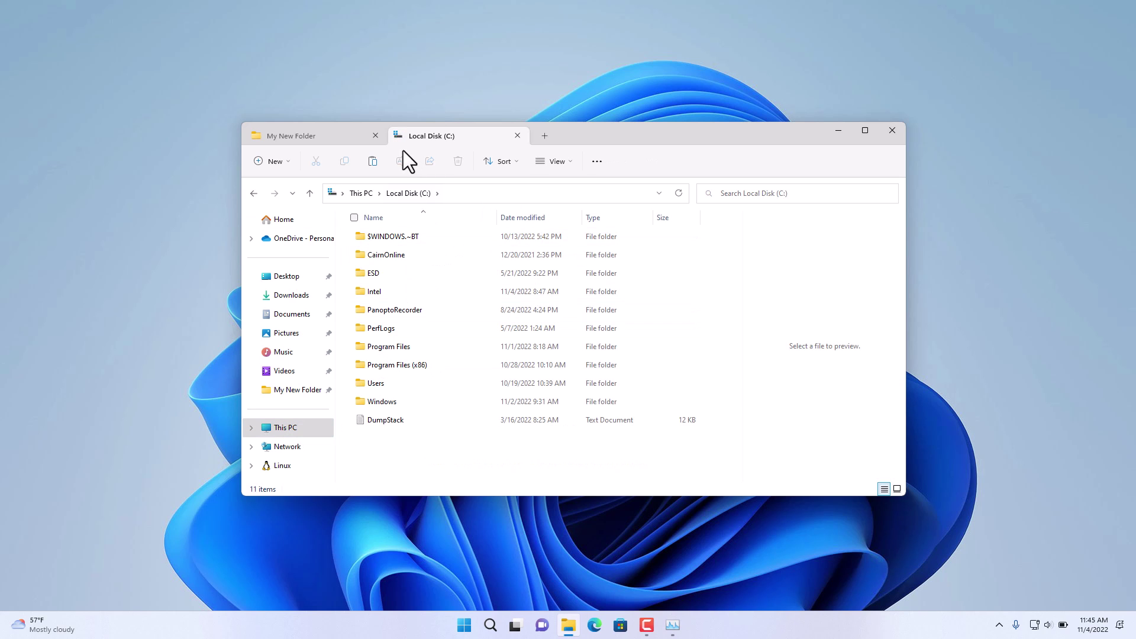